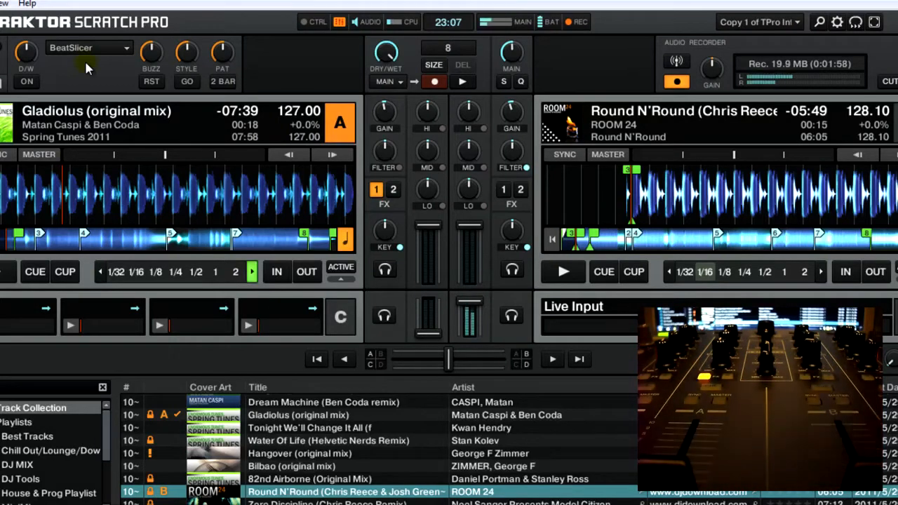
# Open the Controller Manager preferences and select the Pioneer.DDJ-T1 device to list its assignments
pyautogui.click(28, 81)
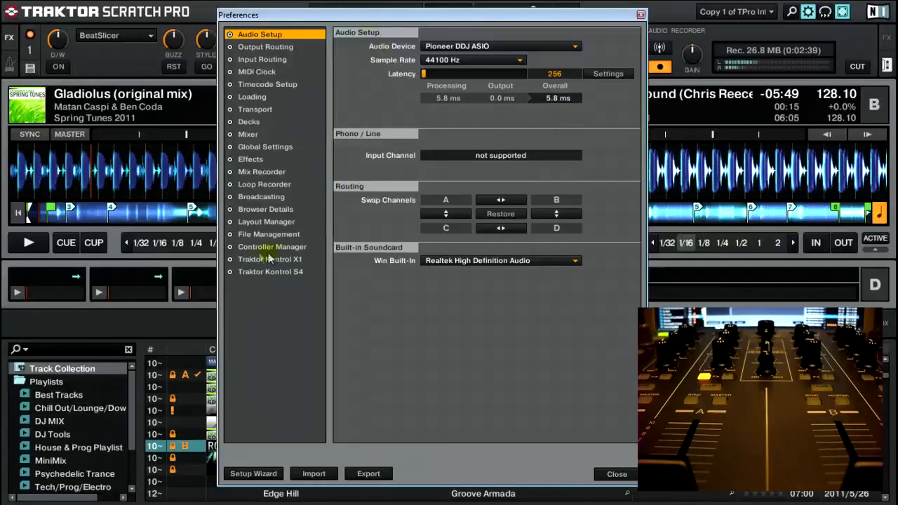
pyautogui.click(253, 248)
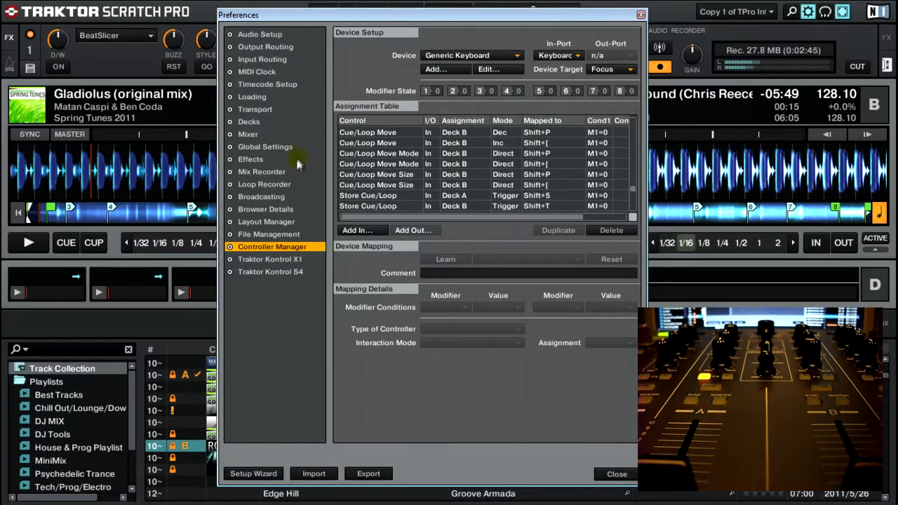
pyautogui.click(495, 55)
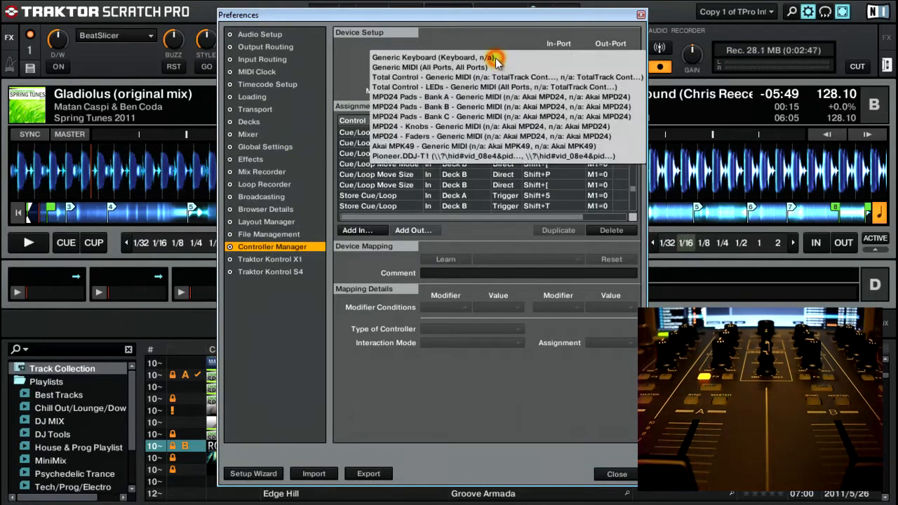
pyautogui.click(425, 161)
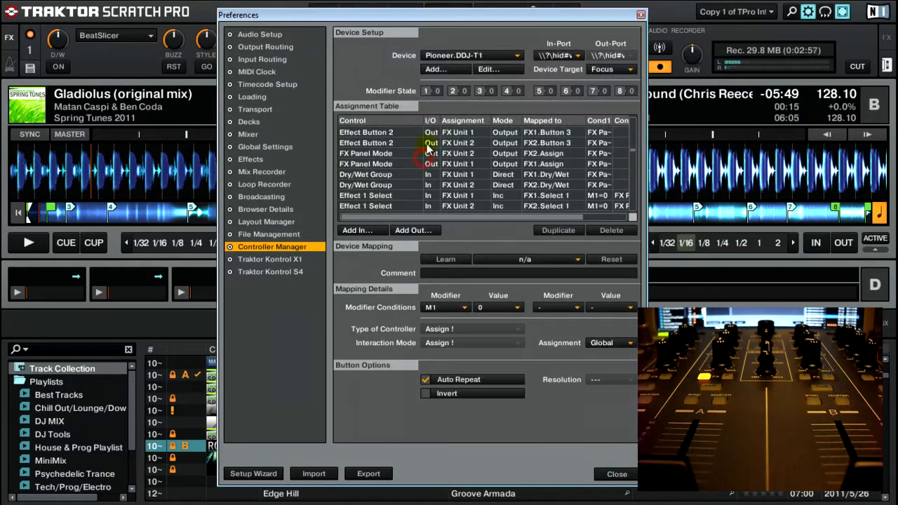
pyautogui.moveTo(638, 154); pyautogui.dragTo(634, 103)
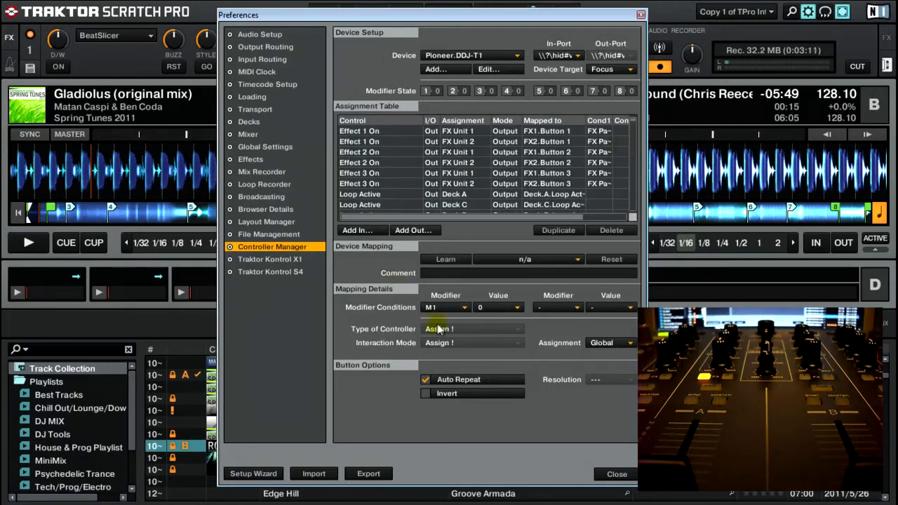
# Add a Beat Phase Monitor output assignment to the Pioneer.DDJ-T1 mapping
pyautogui.click(410, 230)
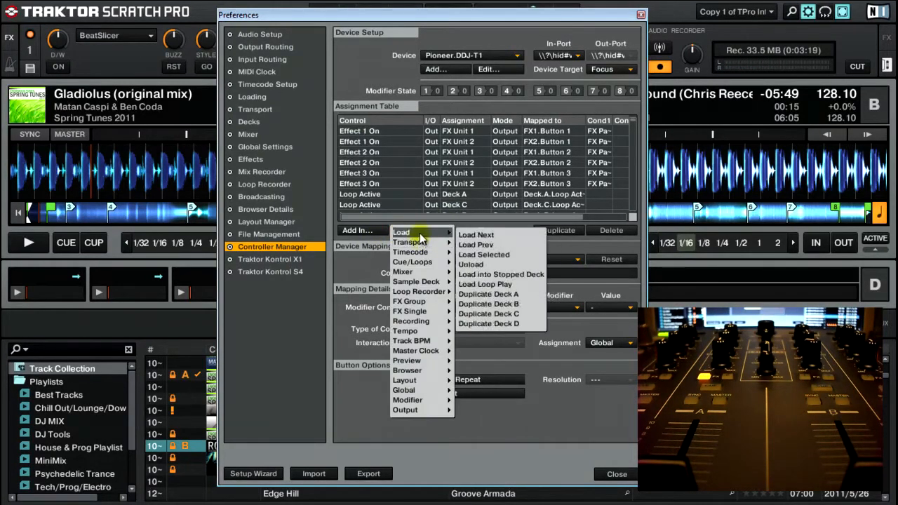
pyautogui.moveTo(421, 410)
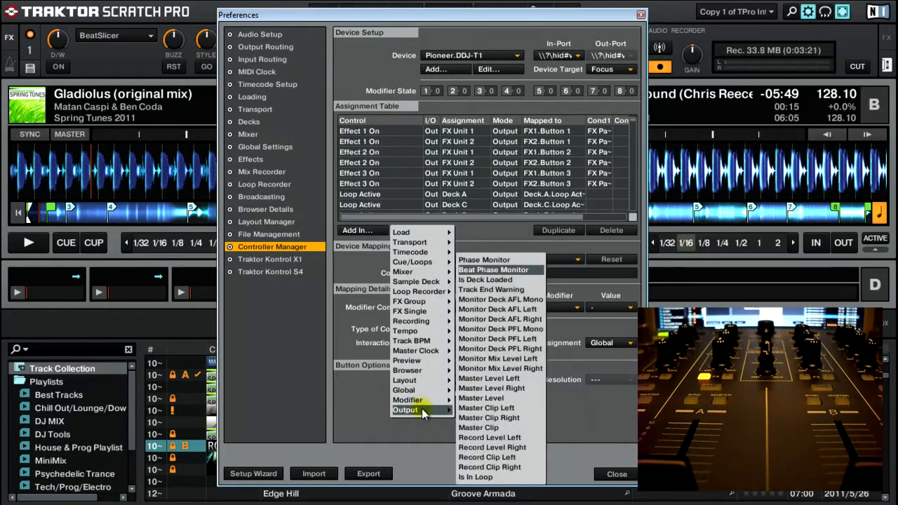
pyautogui.click(504, 280)
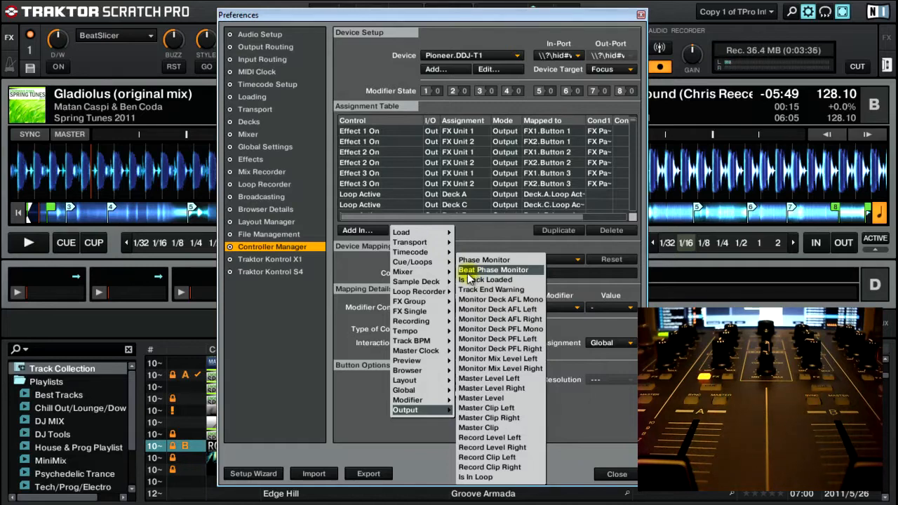
pyautogui.click(508, 269)
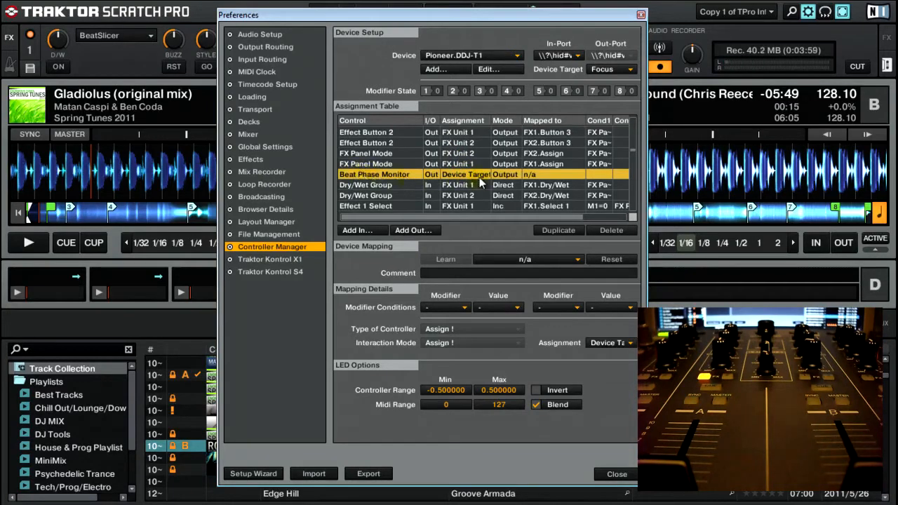
# Map the Beat Phase Monitor output to the Mixer.A.Master control
pyautogui.click(539, 261)
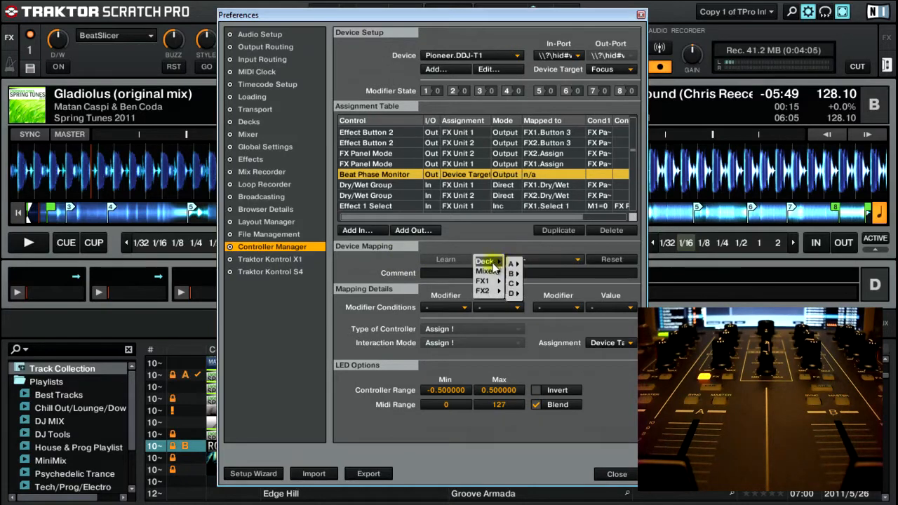
pyautogui.moveTo(489, 281)
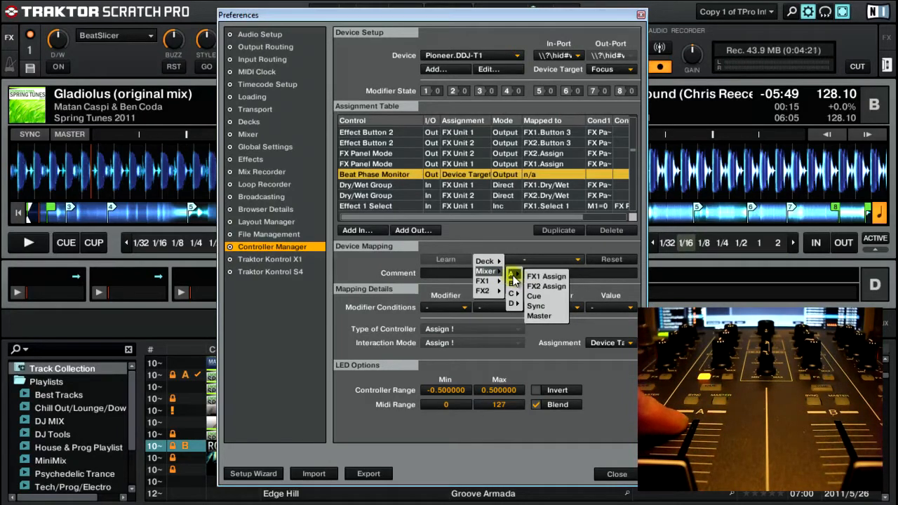
pyautogui.moveTo(520, 295)
pyautogui.moveTo(515, 276)
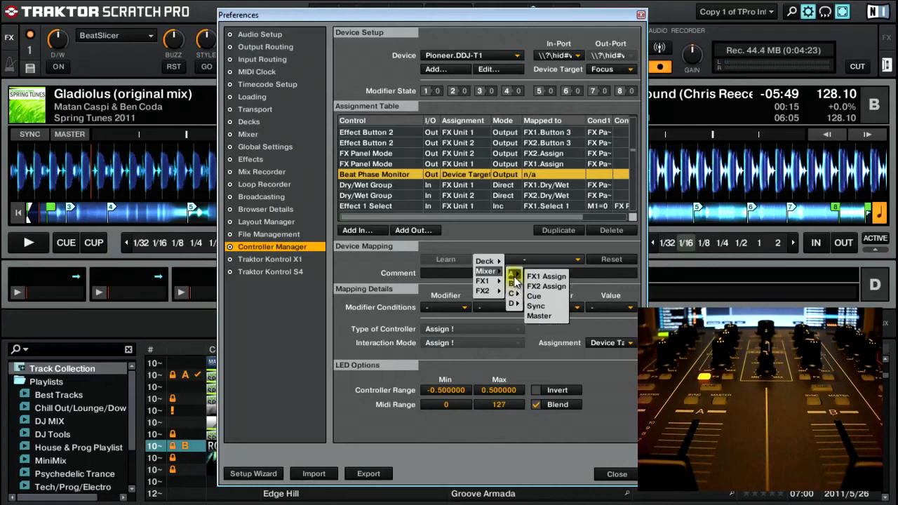
pyautogui.click(550, 318)
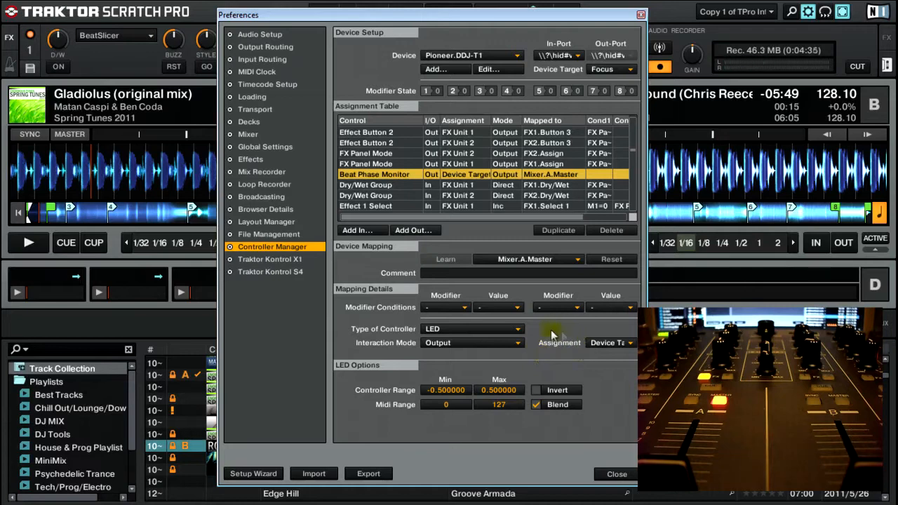
# Assign the Beat Phase Monitor output to Deck A and briefly play Deck A to test the LED
pyautogui.click(608, 345)
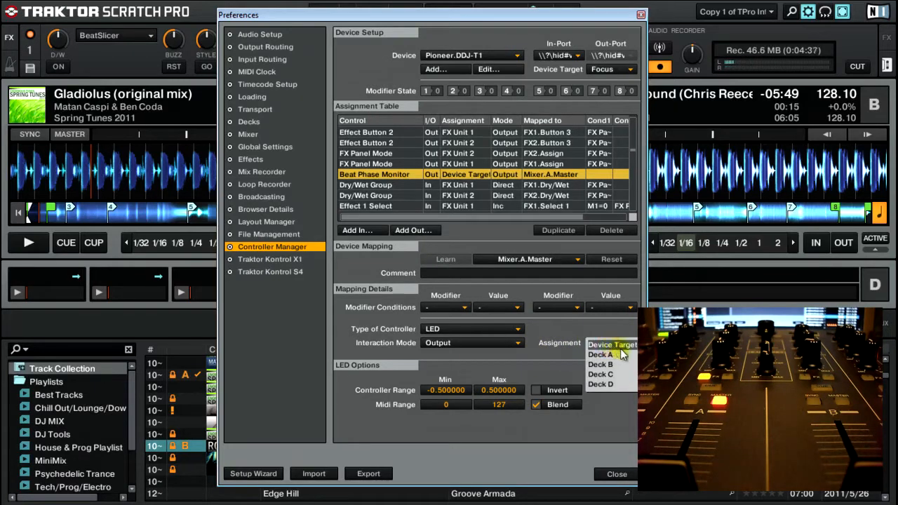
pyautogui.click(616, 360)
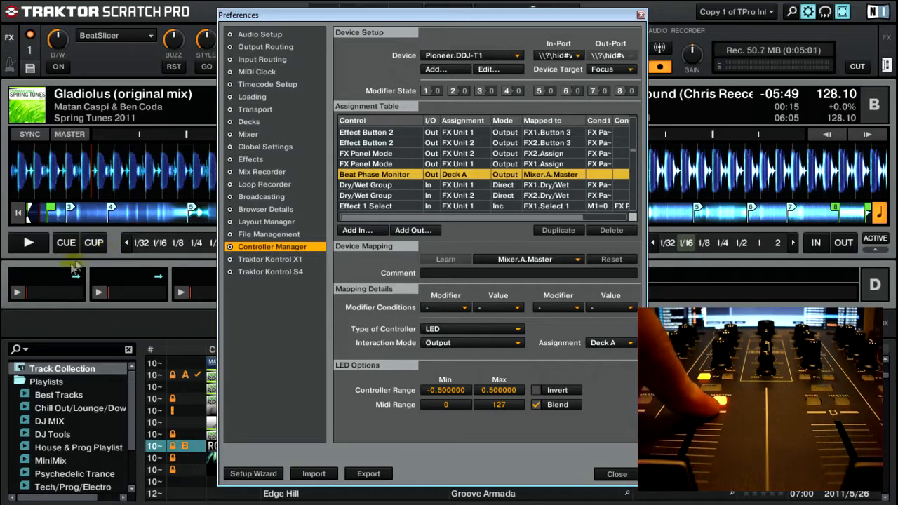
pyautogui.click(29, 243)
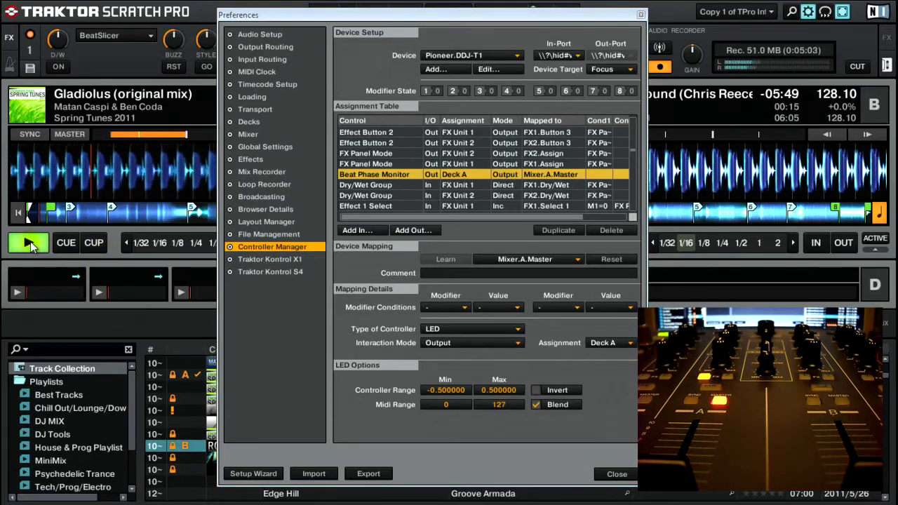
pyautogui.click(30, 243)
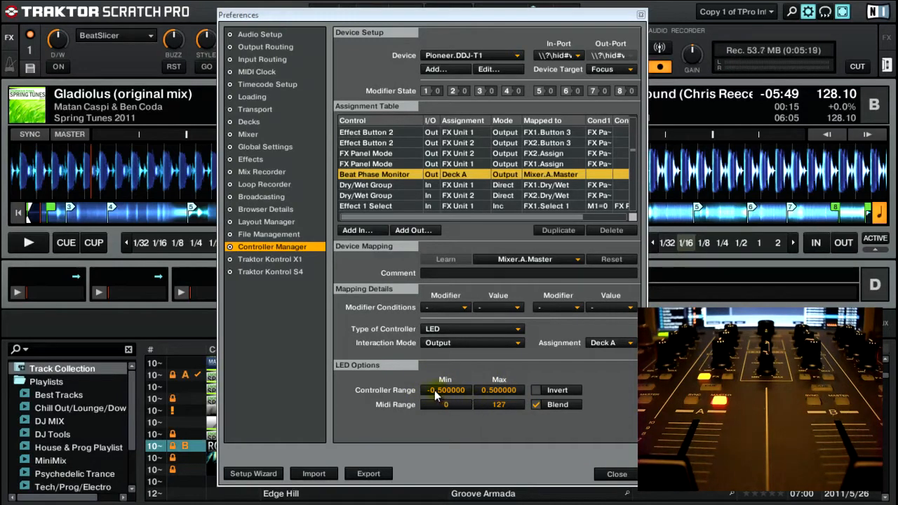
# Set the Deck A Beat Phase Monitor's minimum controller range to 0.100000 and its maximum MIDI range to 1
pyautogui.moveTo(444, 396); pyautogui.dragTo(447, 393)
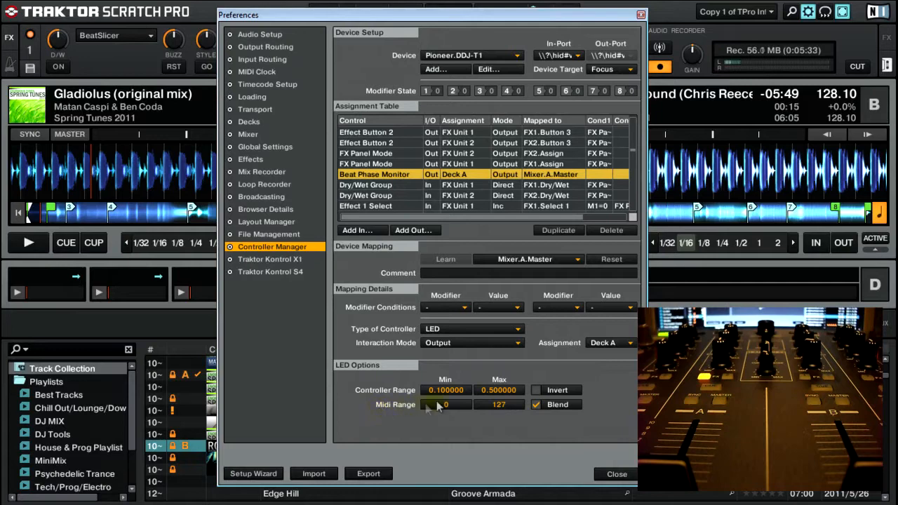
pyautogui.moveTo(505, 406); pyautogui.dragTo(506, 499)
pyautogui.moveTo(498, 405); pyautogui.dragTo(510, 451)
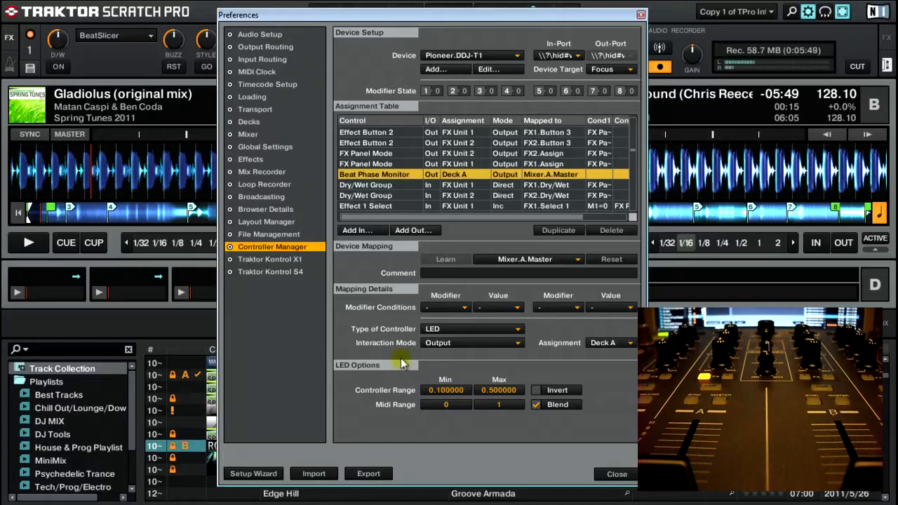
# Move the Preferences window off Deck A and play the deck briefly to check the master LED's blinking
pyautogui.moveTo(366, 23); pyautogui.dragTo(542, 18)
pyautogui.click(28, 244)
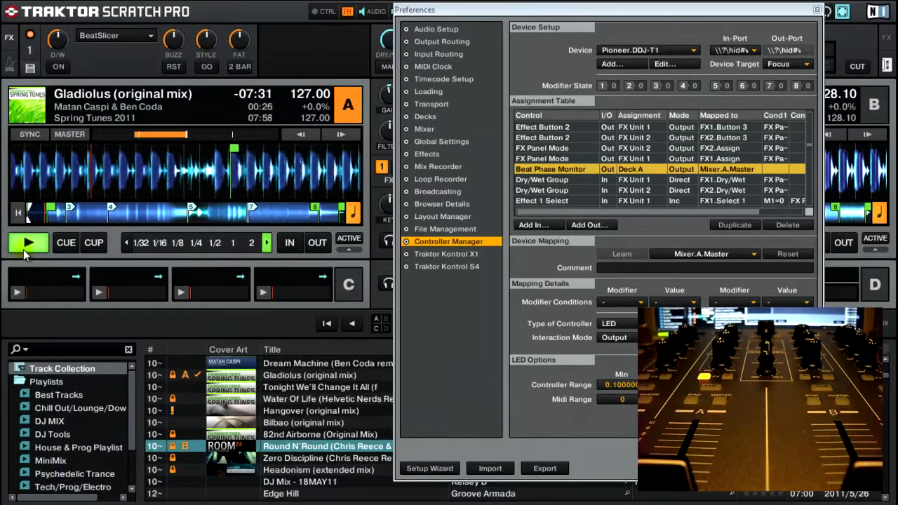
pyautogui.click(21, 240)
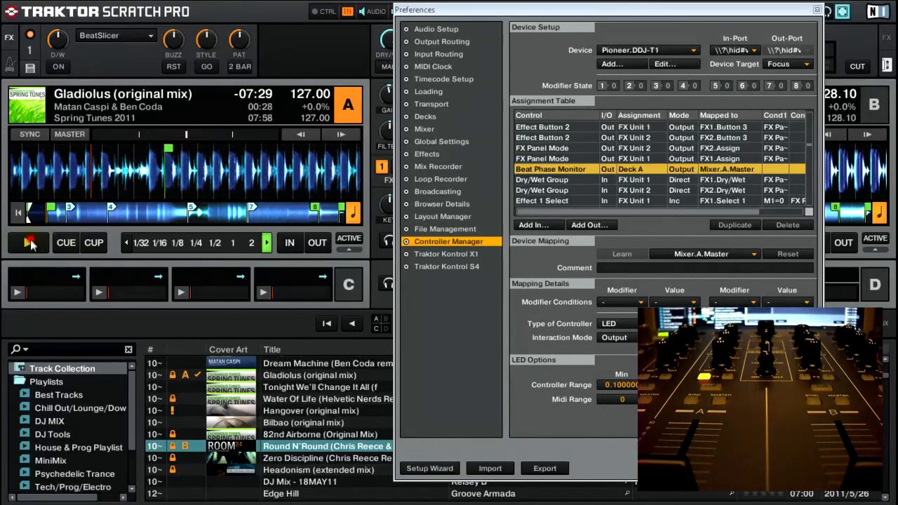
# Add a second Beat Phase Monitor output assignment to the Pioneer.DDJ-T1 mapping
pyautogui.moveTo(629, 12); pyautogui.dragTo(277, 33)
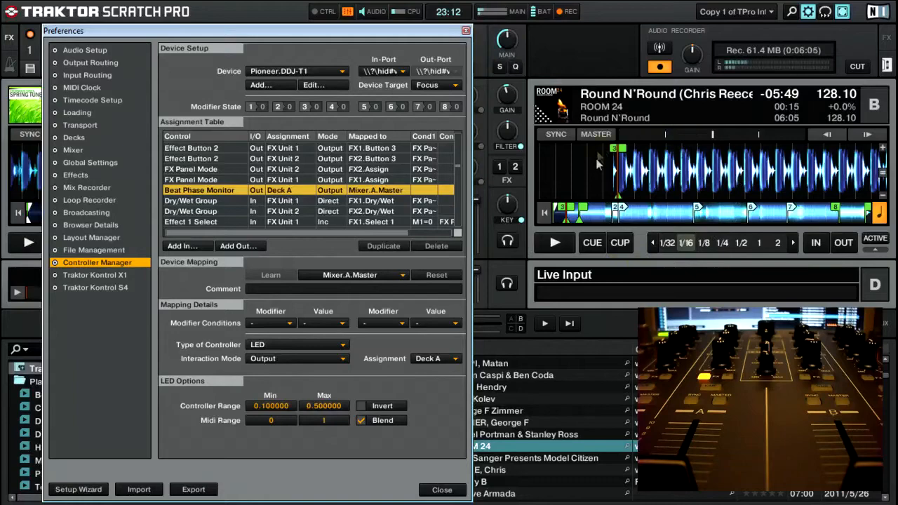
pyautogui.moveTo(413, 30); pyautogui.dragTo(641, 26)
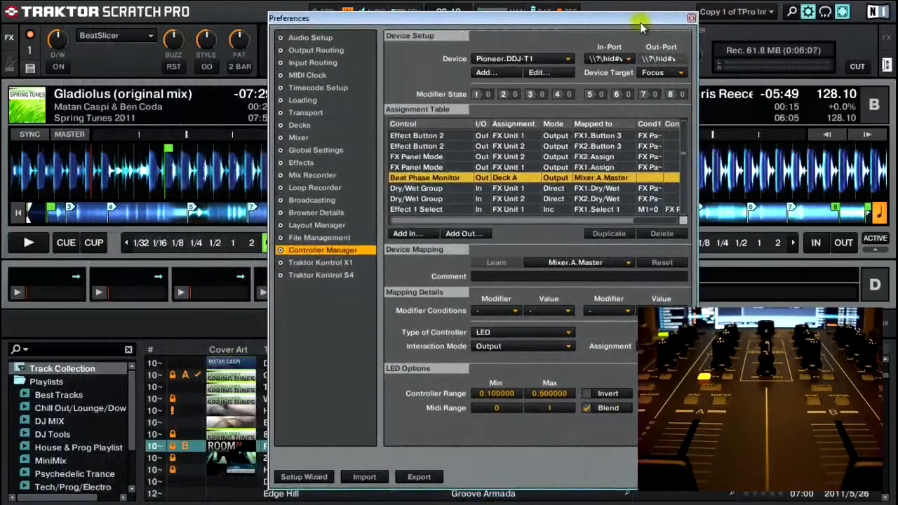
pyautogui.click(447, 234)
pyautogui.moveTo(471, 416)
pyautogui.click(565, 273)
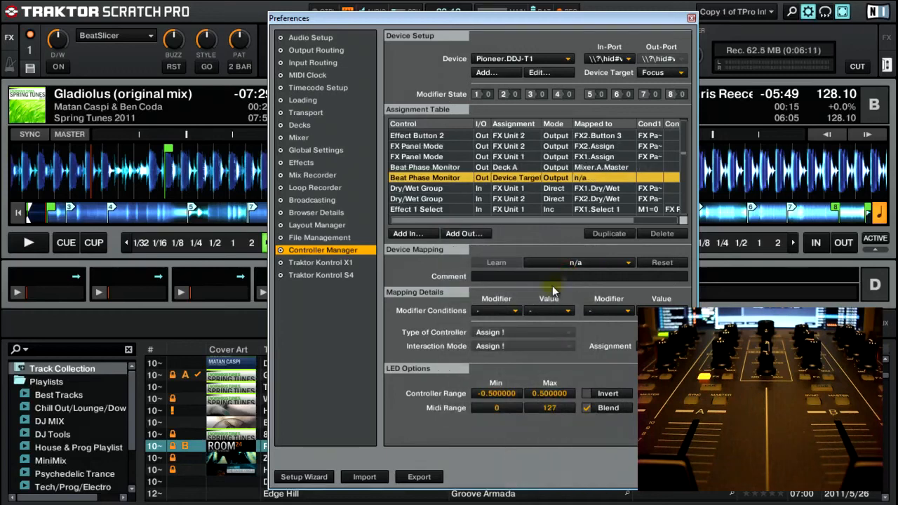
# Map the new output to Mixer.B.Master for Deck B, with a minimum controller range of 0.100000
pyautogui.click(549, 263)
pyautogui.moveTo(536, 275)
pyautogui.moveTo(562, 287)
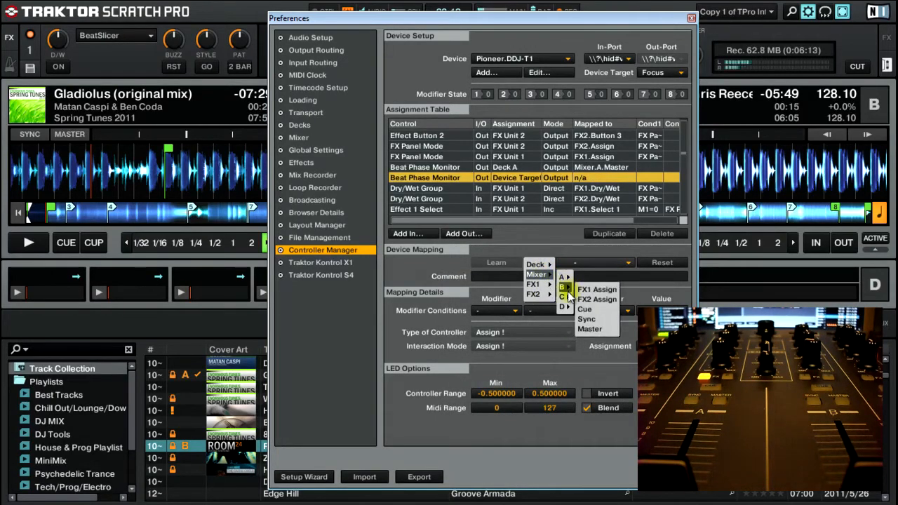
pyautogui.click(591, 328)
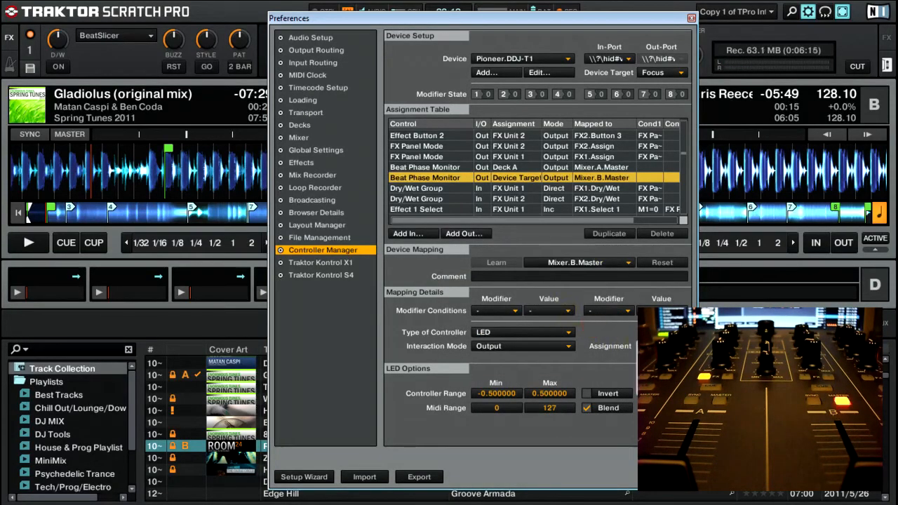
pyautogui.moveTo(506, 393); pyautogui.dragTo(503, 392)
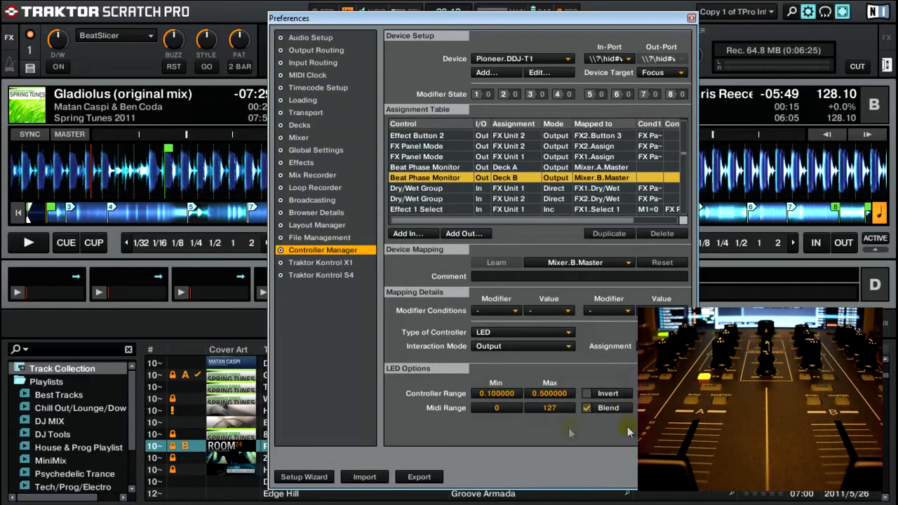
# Move the Preferences window off Deck B and play the deck briefly to check its master LED
pyautogui.moveTo(586, 23)
pyautogui.mouseDown()
pyautogui.moveTo(550, 33)
pyautogui.moveTo(386, 33)
pyautogui.mouseUp()
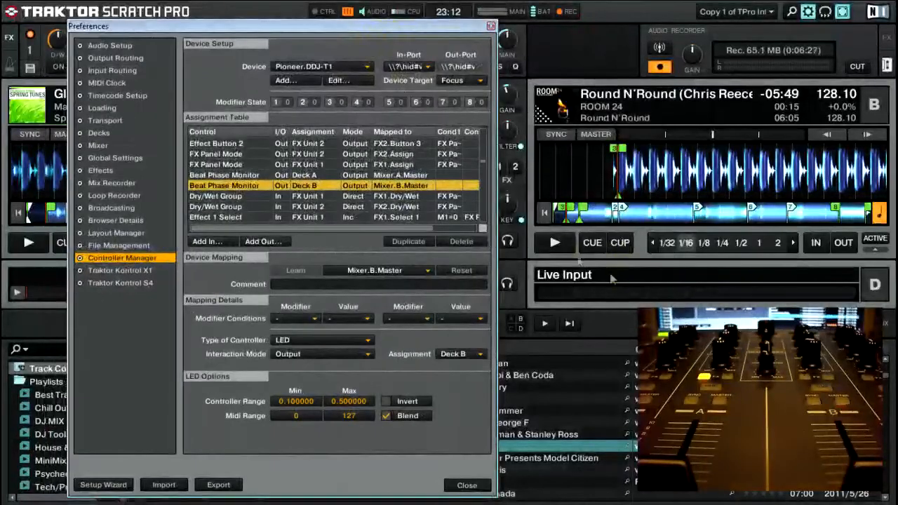
pyautogui.click(557, 242)
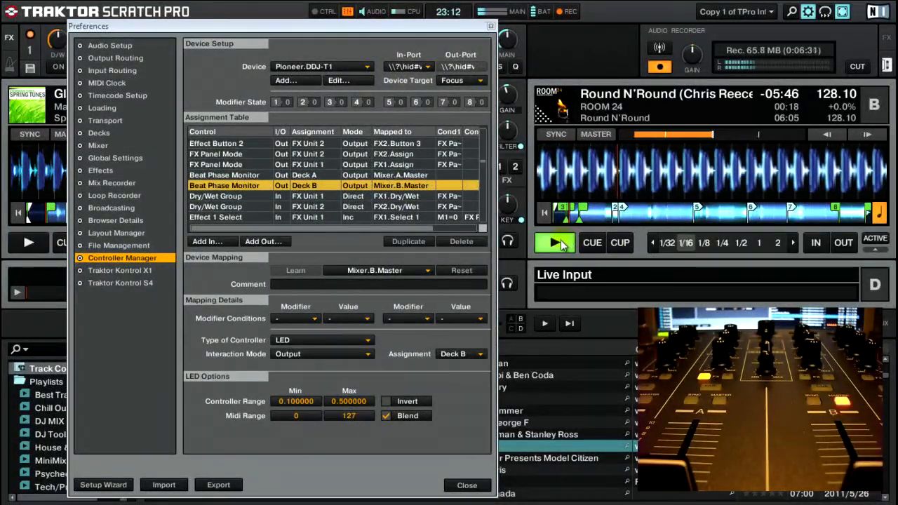
pyautogui.click(560, 242)
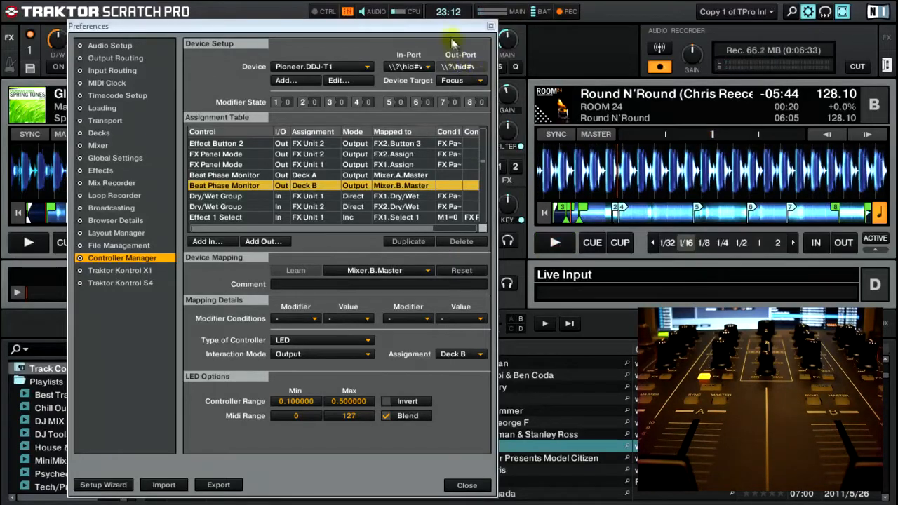
pyautogui.moveTo(432, 31); pyautogui.dragTo(598, 27)
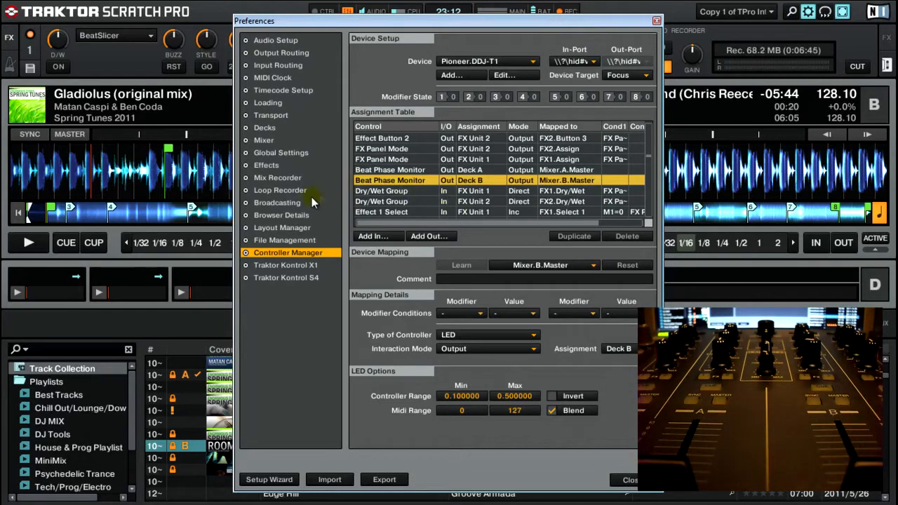
# Look through the DDJ-T1 assignment table, examining the effect, hotcue, monitor cue and modifier entries
pyautogui.click(289, 40)
pyautogui.click(284, 253)
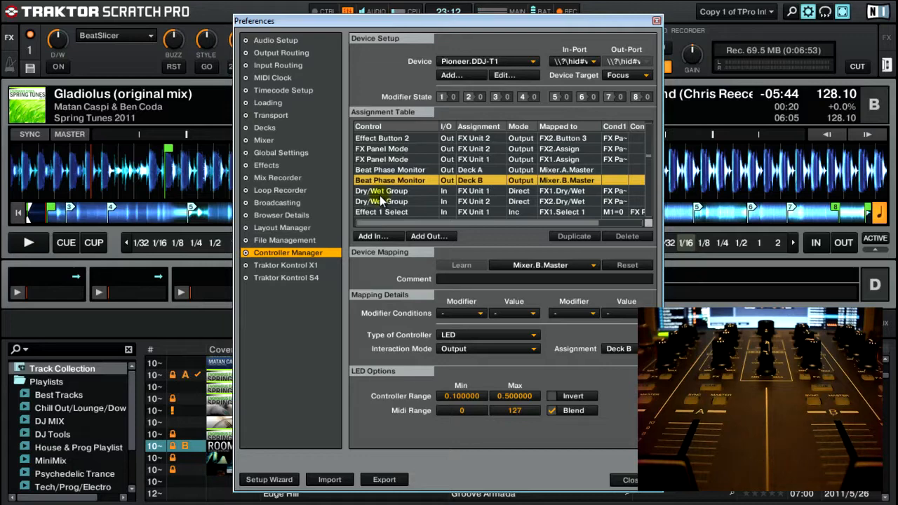
pyautogui.scroll(-4, 393, 195)
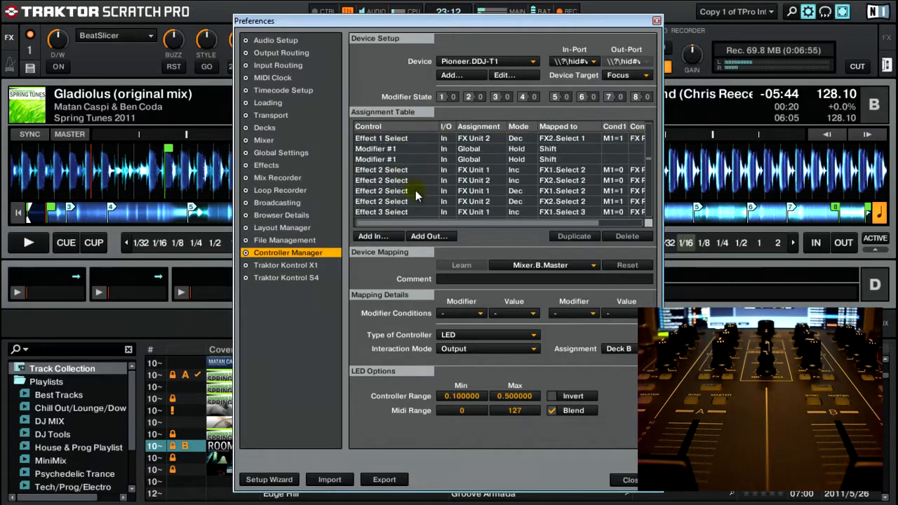
pyautogui.scroll(-5, 412, 123)
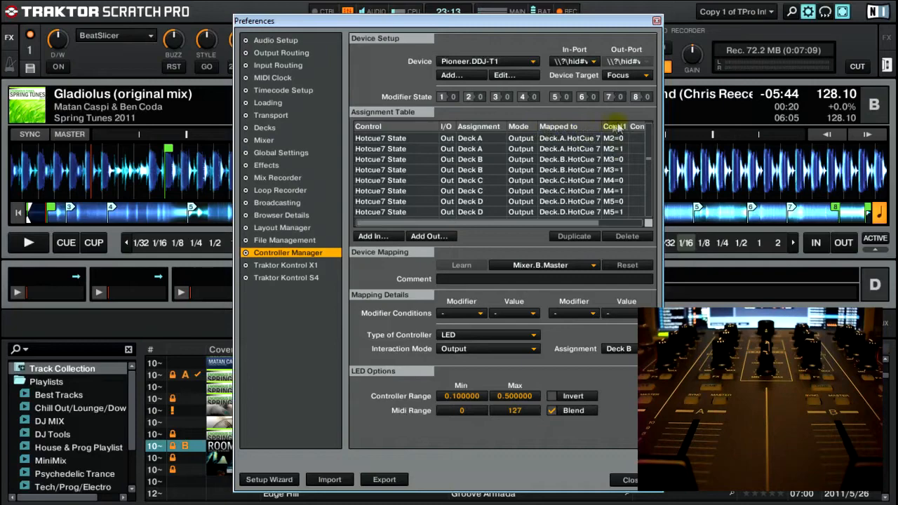
pyautogui.moveTo(648, 160)
pyautogui.mouseDown()
pyautogui.moveTo(651, 124)
pyautogui.moveTo(649, 146)
pyautogui.mouseUp()
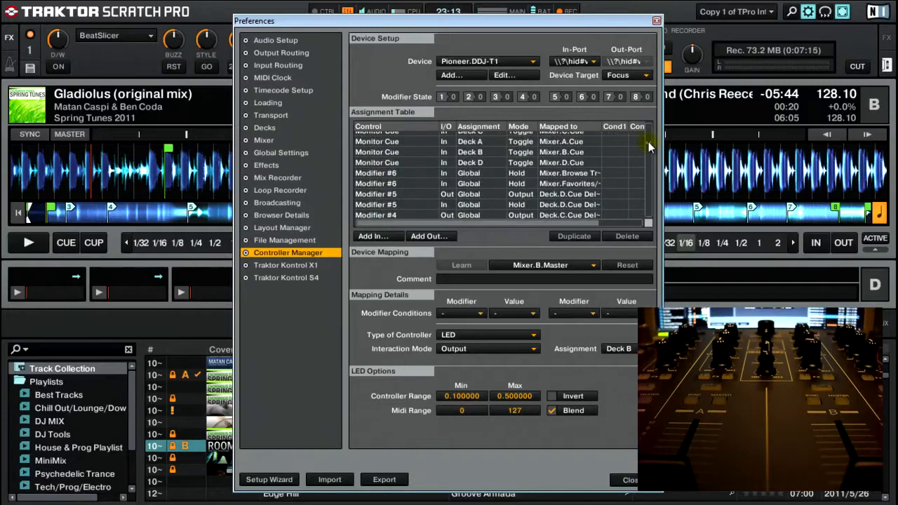
# Examine the modifier entries in the DDJ-T1 assignment table, from Modifier #1 through Modifier #6
pyautogui.scroll(1, 517, 202)
pyautogui.click(425, 195)
pyautogui.scroll(-1, 422, 203)
pyautogui.scroll(-3, 422, 200)
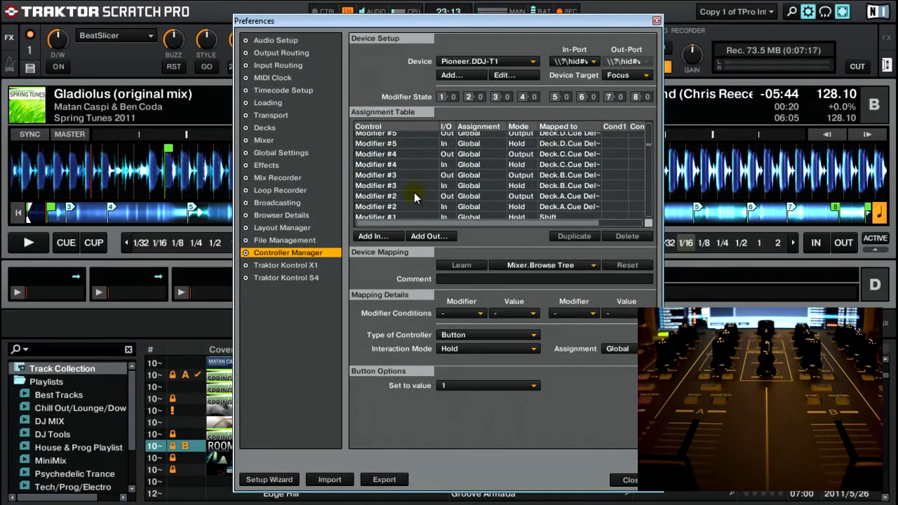
pyautogui.click(404, 197)
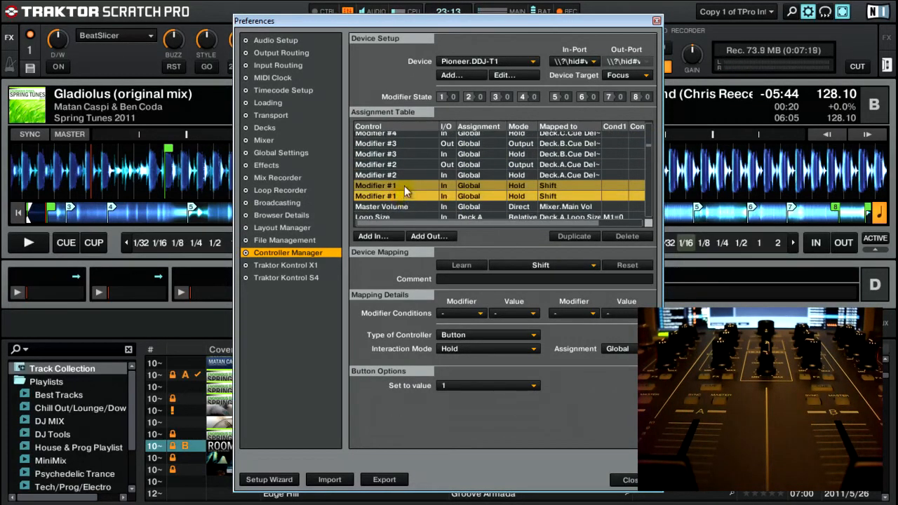
pyautogui.scroll(2, 404, 176)
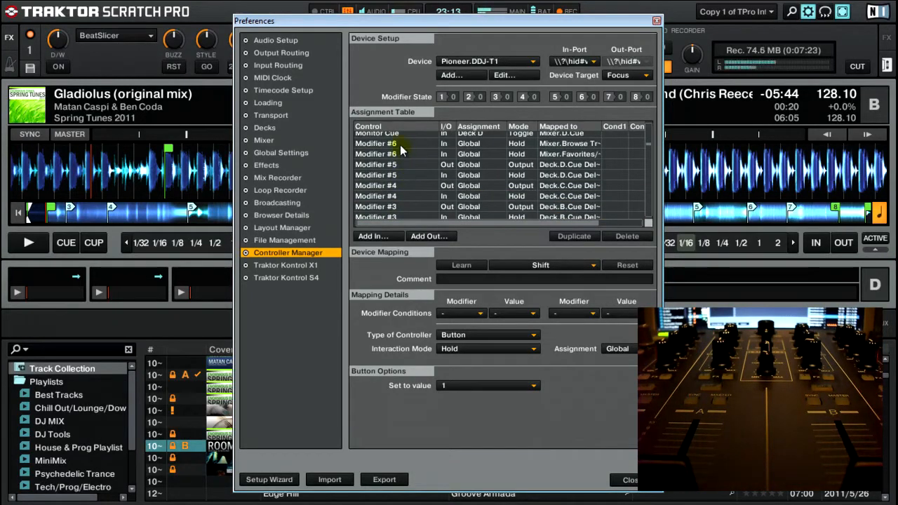
pyautogui.click(400, 144)
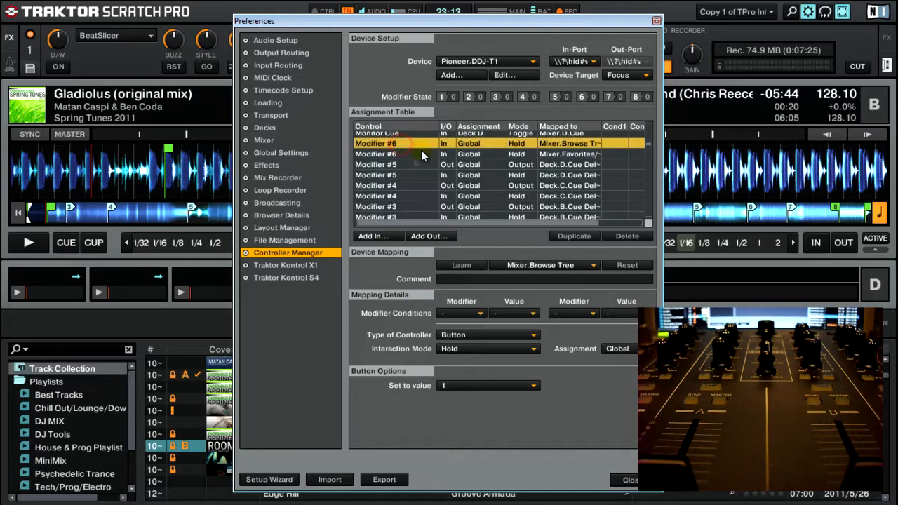
# Add a Modifier #7 input assignment to the Pioneer.DDJ-T1 mapping
pyautogui.click(390, 237)
pyautogui.moveTo(408, 242)
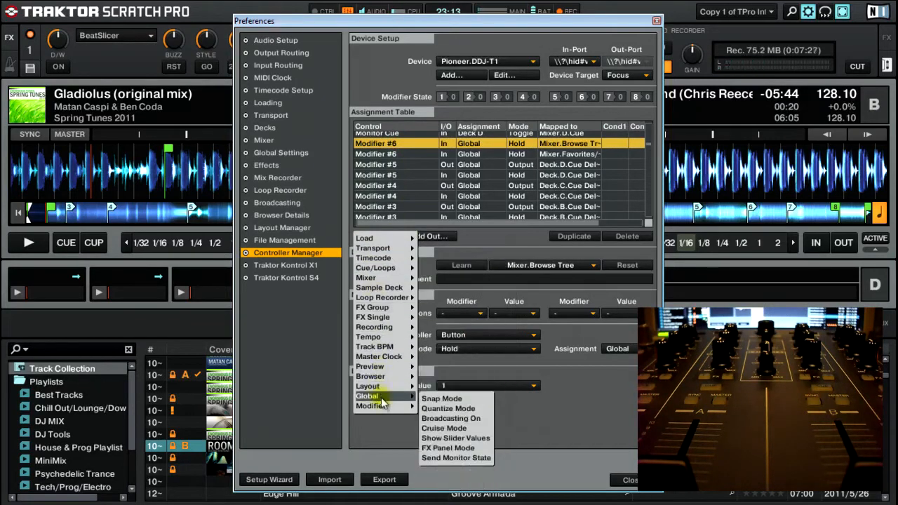
pyautogui.moveTo(377, 414)
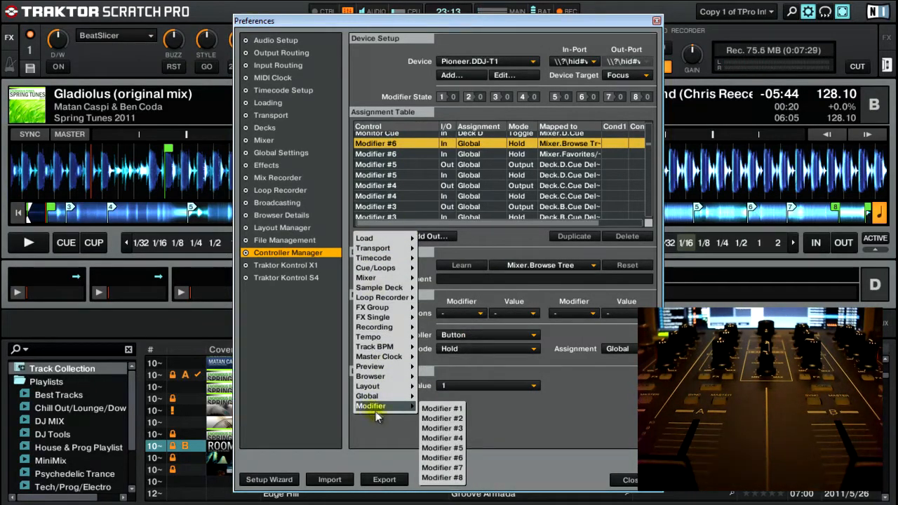
pyautogui.click(426, 468)
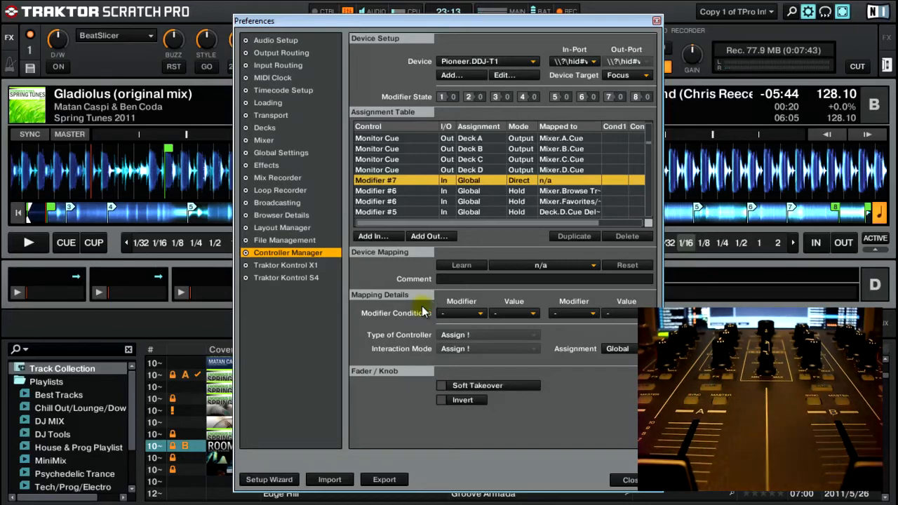
# Map the new Modifier #7 input to the controller's FX1.Assign button using Learn
pyautogui.click(467, 267)
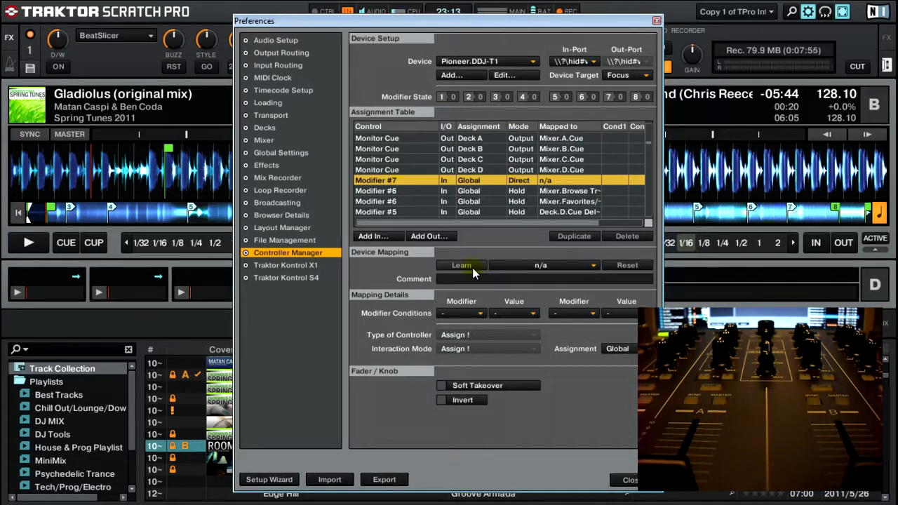
pyautogui.click(499, 268)
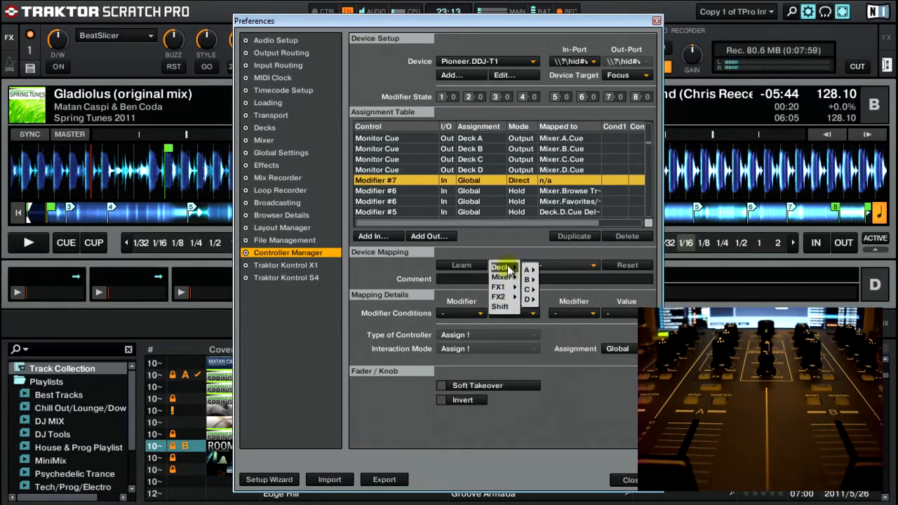
pyautogui.click(539, 253)
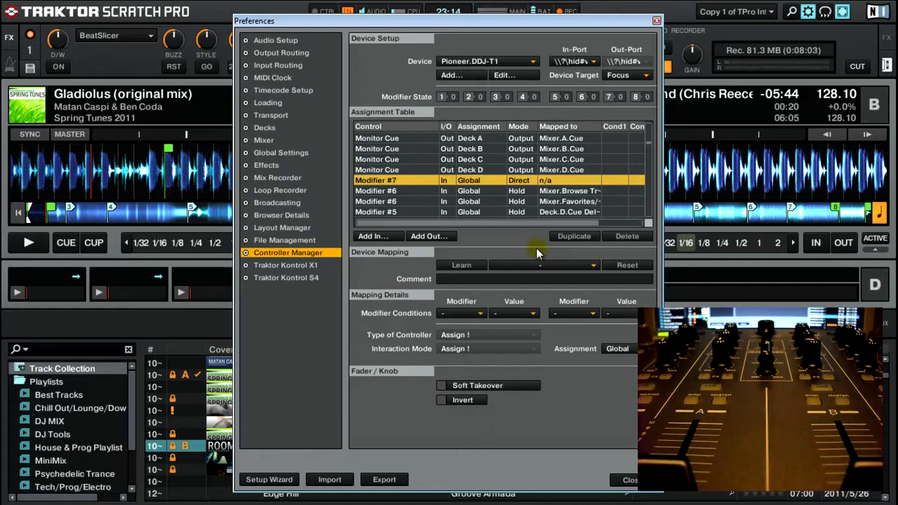
pyautogui.click(473, 265)
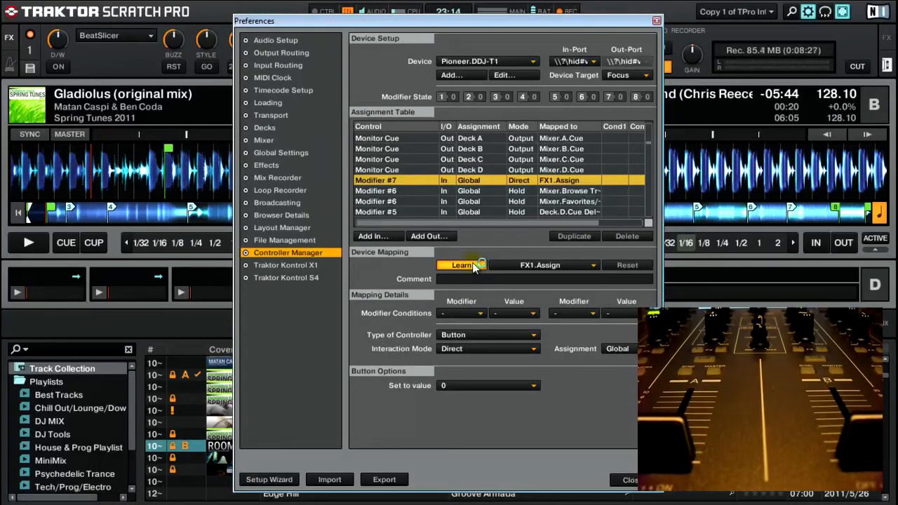
pyautogui.click(472, 264)
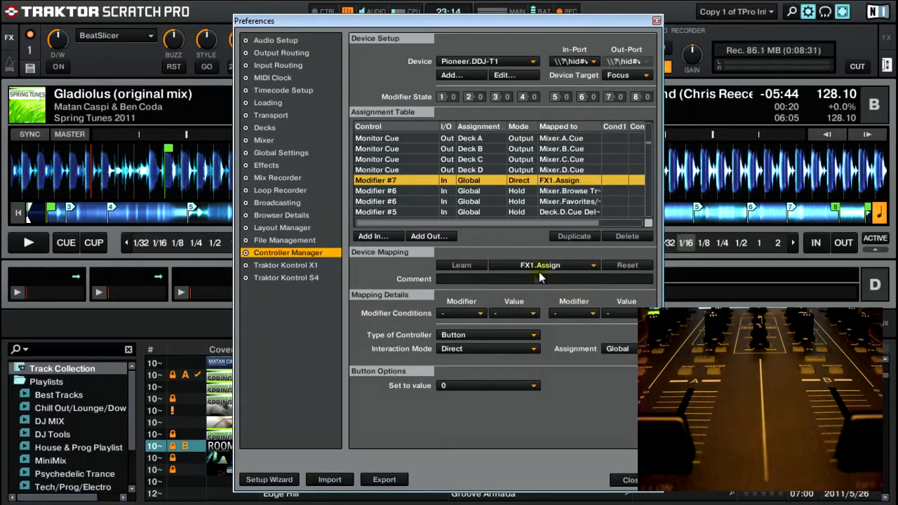
# Set the modifier condition of the Modifier #7 input to M7 with value 1
pyautogui.click(470, 313)
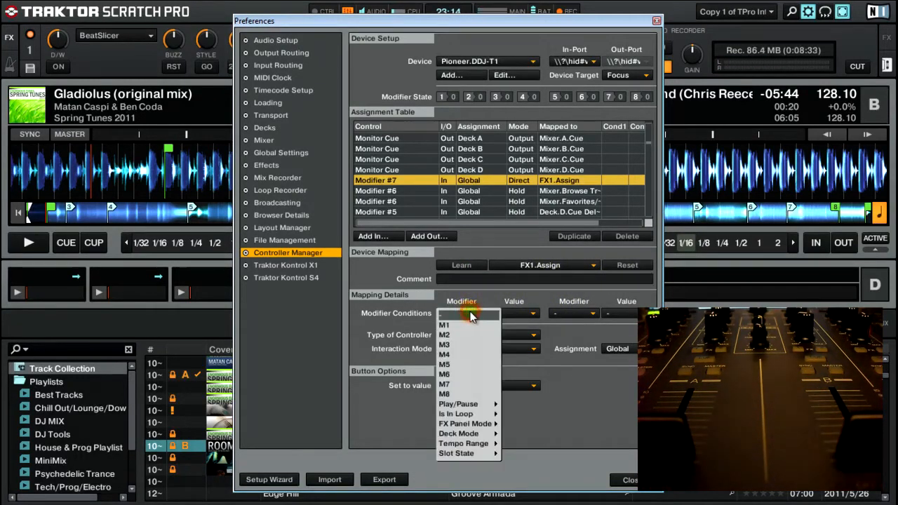
pyautogui.click(468, 297)
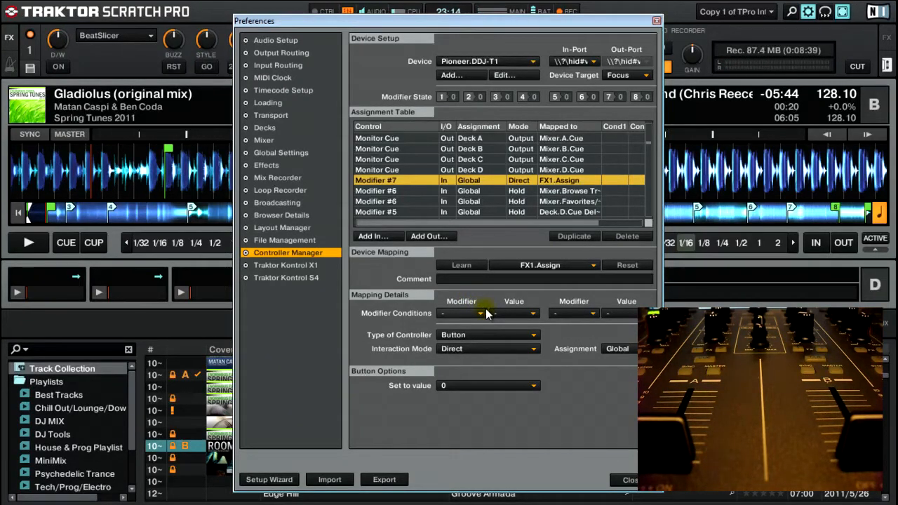
pyautogui.click(483, 313)
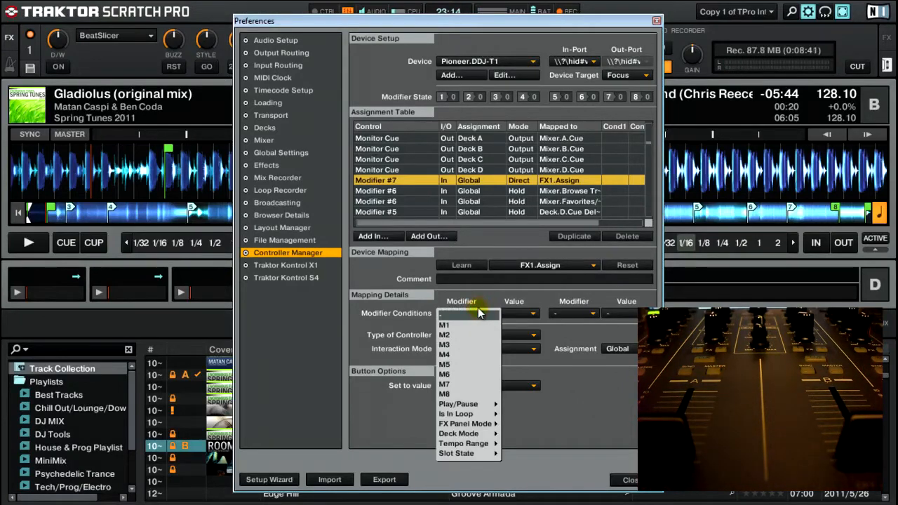
pyautogui.click(445, 384)
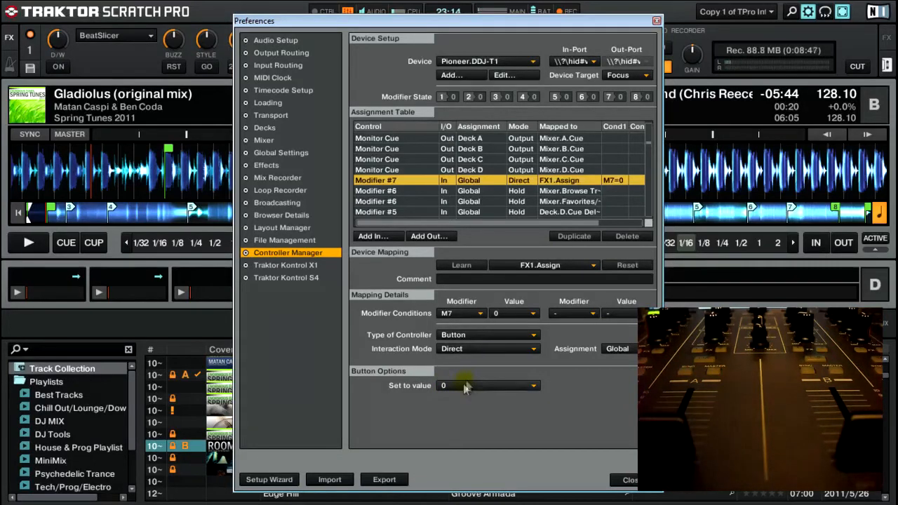
pyautogui.click(505, 314)
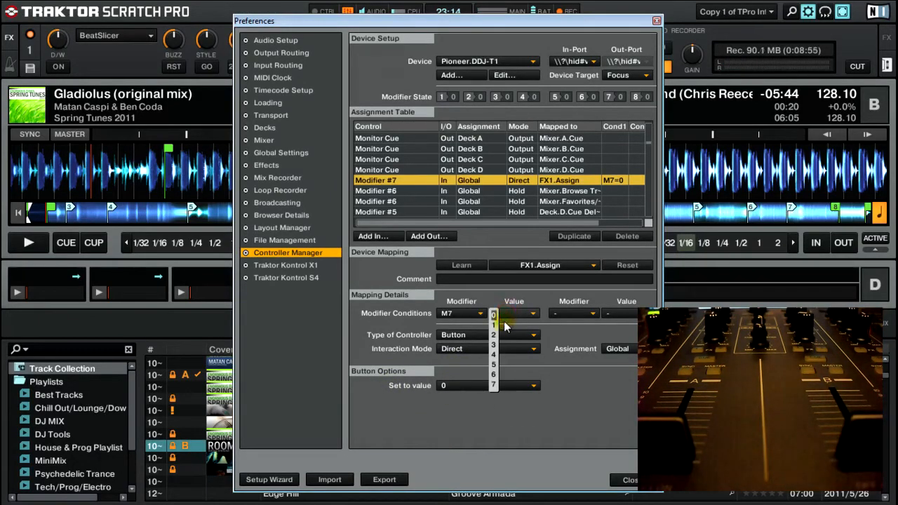
pyautogui.click(506, 319)
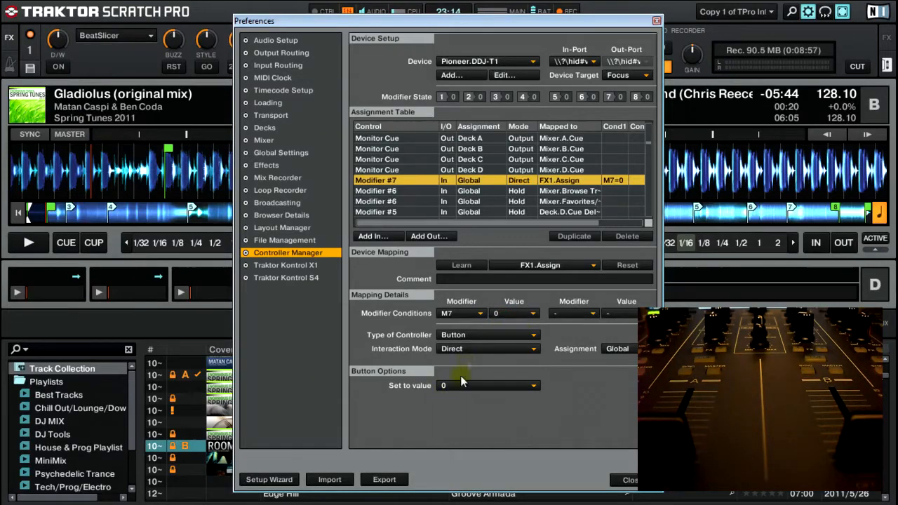
pyautogui.click(512, 319)
pyautogui.click(508, 331)
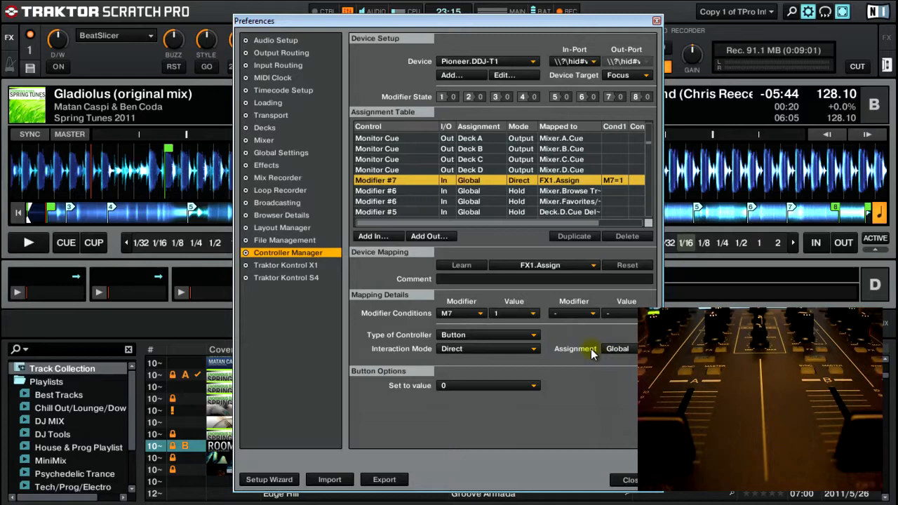
pyautogui.click(476, 332)
pyautogui.click(475, 332)
pyautogui.click(476, 348)
pyautogui.click(574, 351)
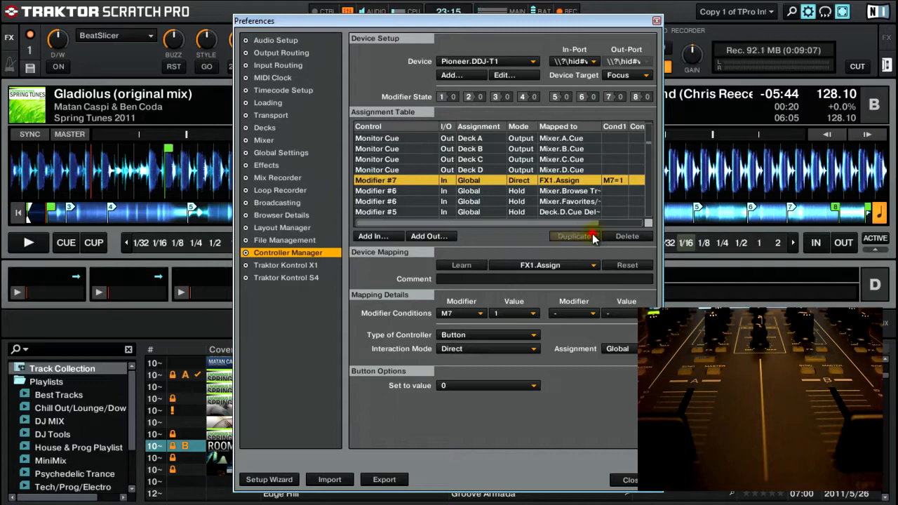
# Duplicate the Modifier #7 input, giving the copy the condition M7 = 0 and a set-to value of 1
pyautogui.click(593, 237)
pyautogui.click(519, 315)
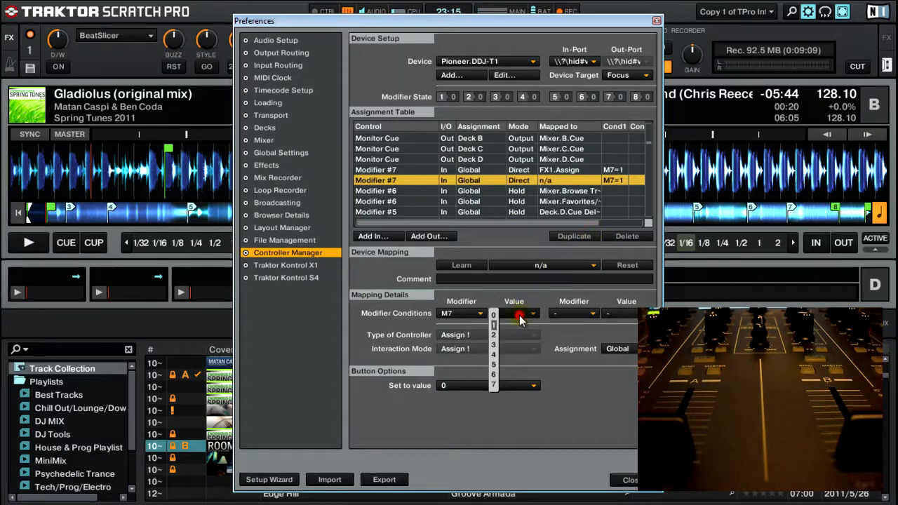
pyautogui.click(494, 316)
pyautogui.click(471, 388)
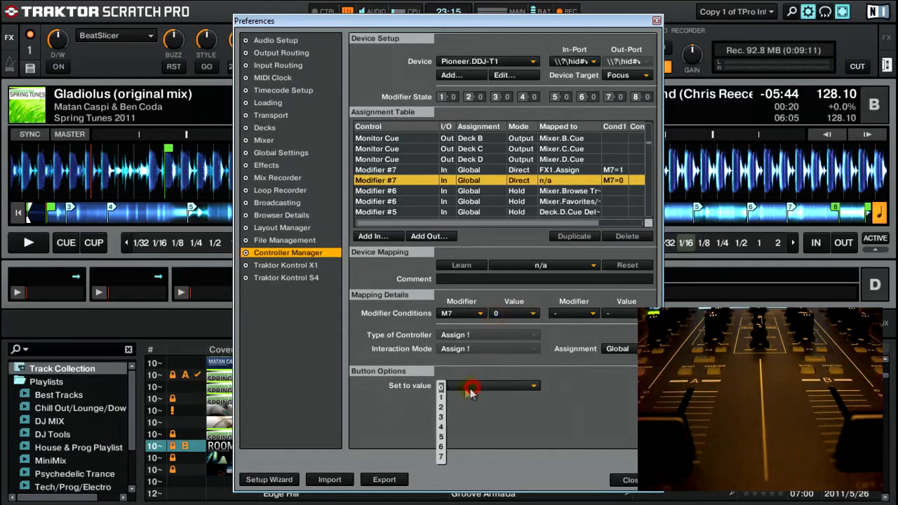
pyautogui.click(442, 397)
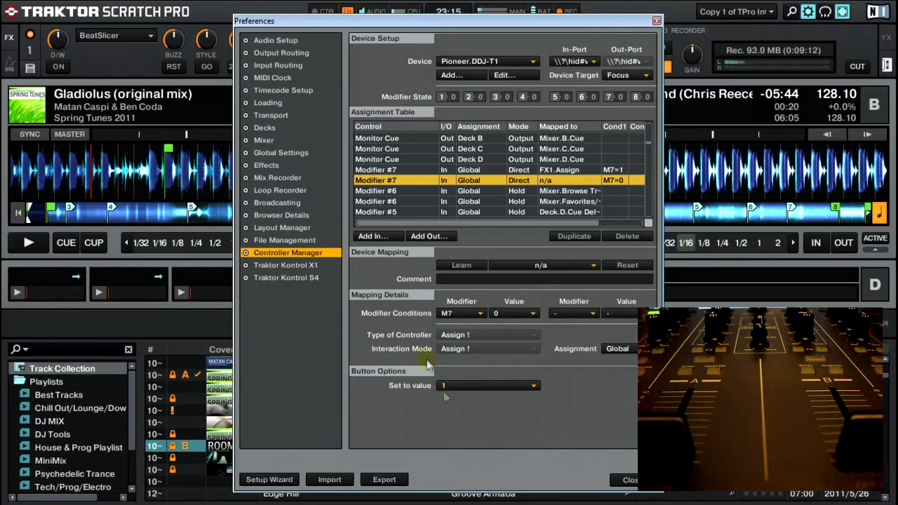
# Map the duplicated Modifier #7 input to FX1.Assign
pyautogui.click(543, 266)
pyautogui.moveTo(513, 291)
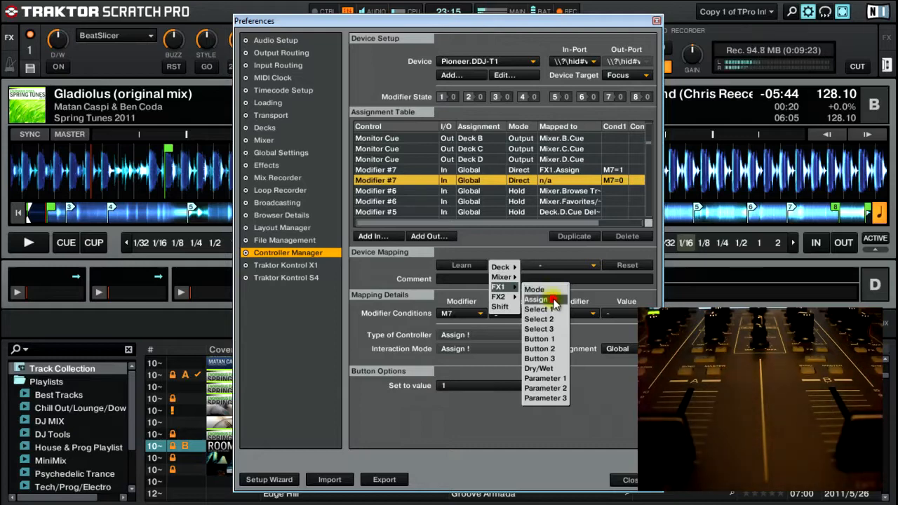
pyautogui.click(537, 300)
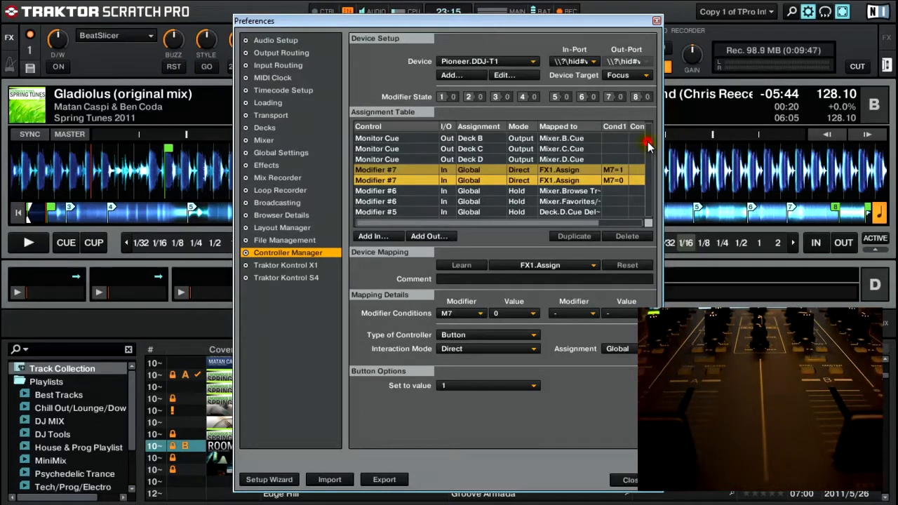
# Sort the assignment table by I/O and examine the output entries for hotcues, beat sync, beat phase and effects
pyautogui.scroll(2, 648, 140)
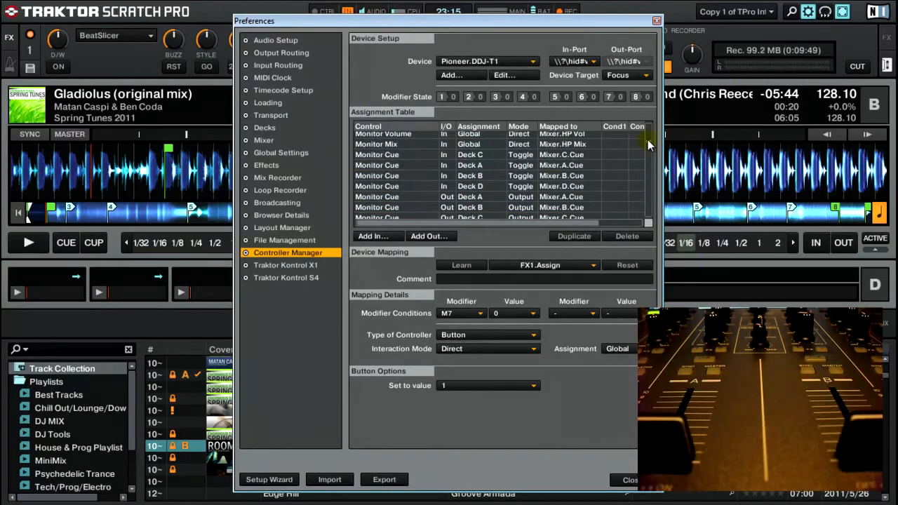
pyautogui.moveTo(648, 140); pyautogui.dragTo(646, 124)
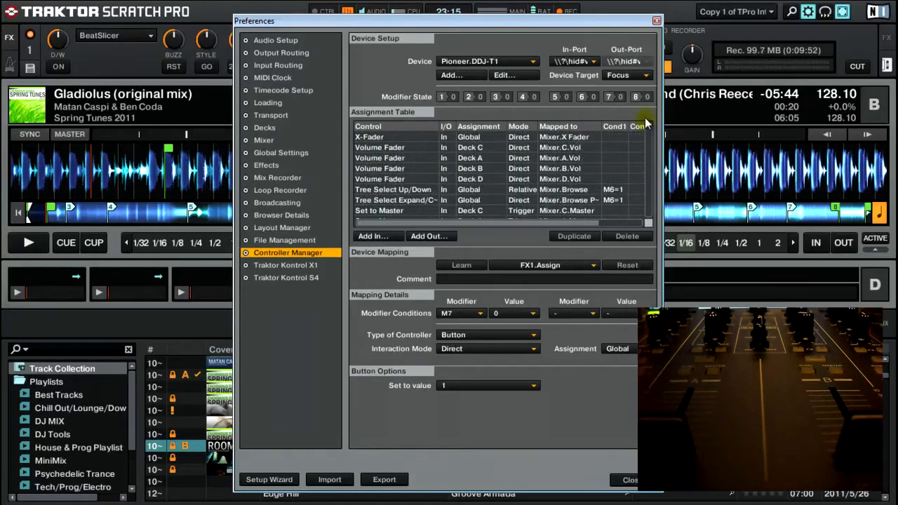
pyautogui.click(449, 128)
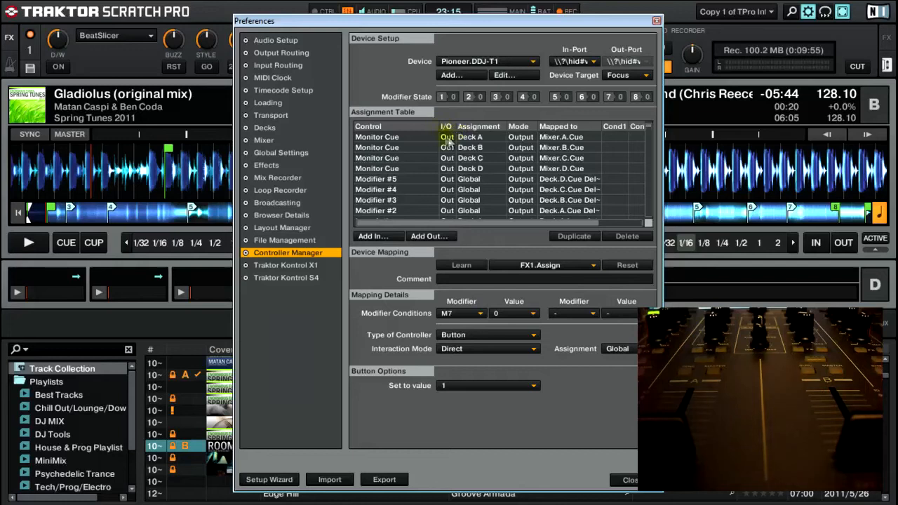
pyautogui.scroll(-5, 441, 146)
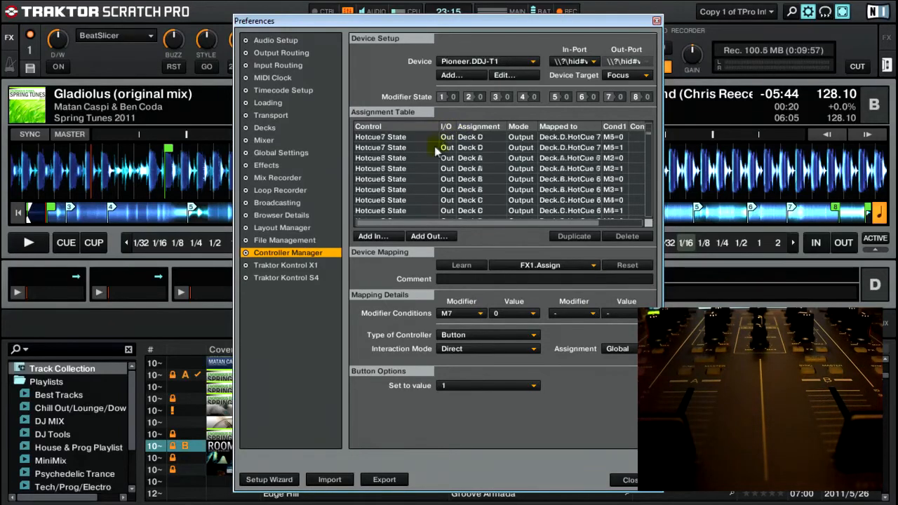
pyautogui.scroll(-5, 421, 151)
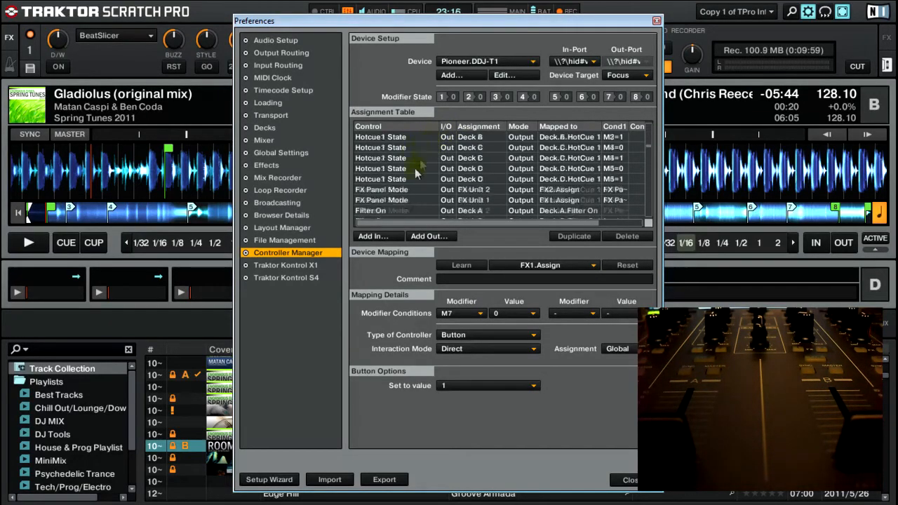
pyautogui.scroll(-5, 423, 160)
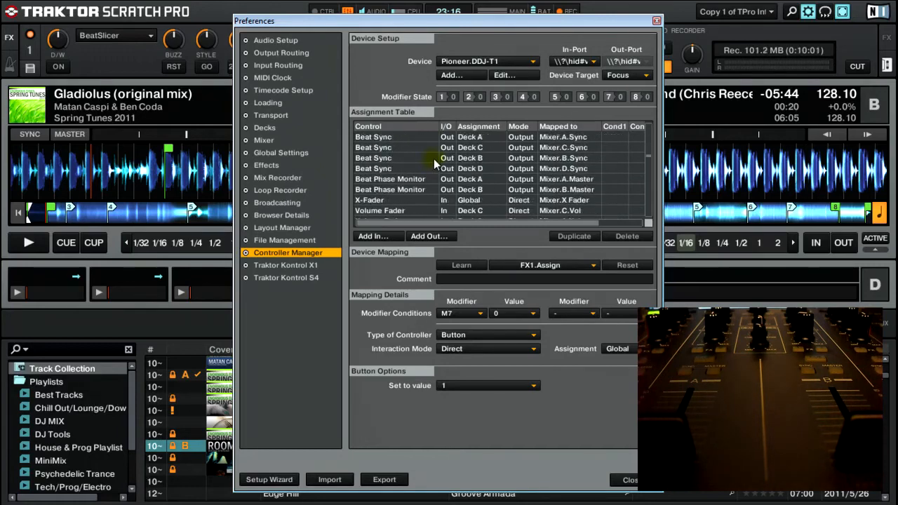
pyautogui.moveTo(651, 160); pyautogui.dragTo(648, 160)
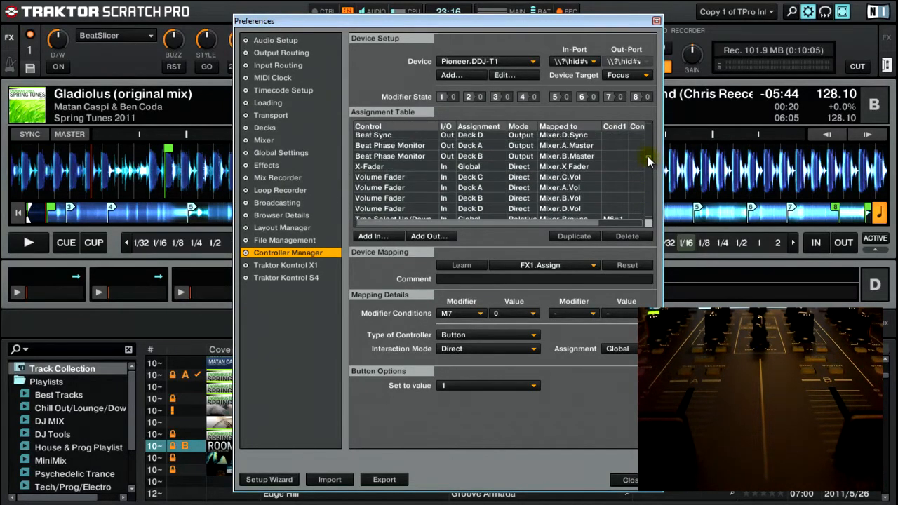
pyautogui.scroll(5, 518, 207)
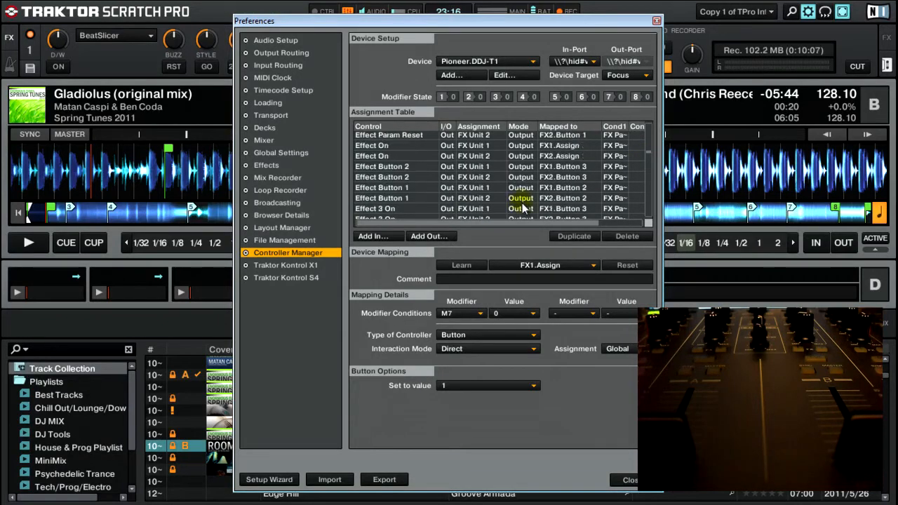
pyautogui.scroll(3, 536, 194)
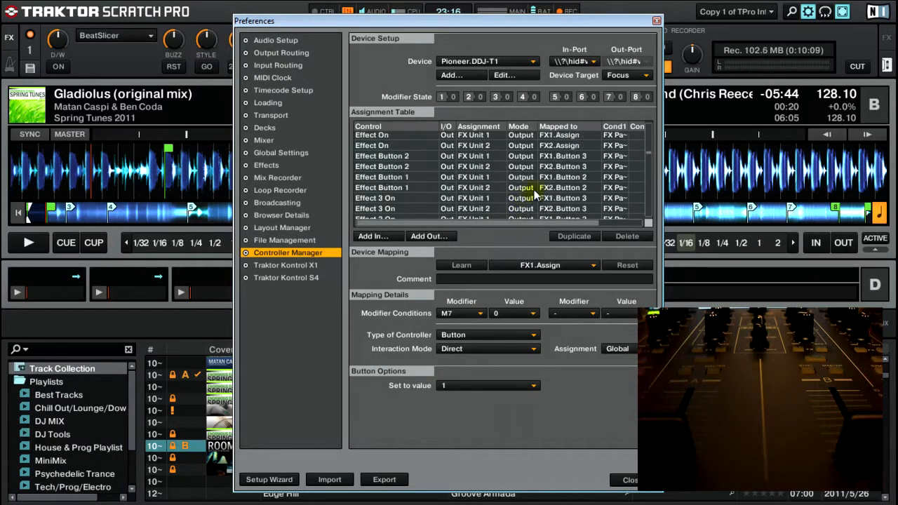
pyautogui.scroll(6, 537, 196)
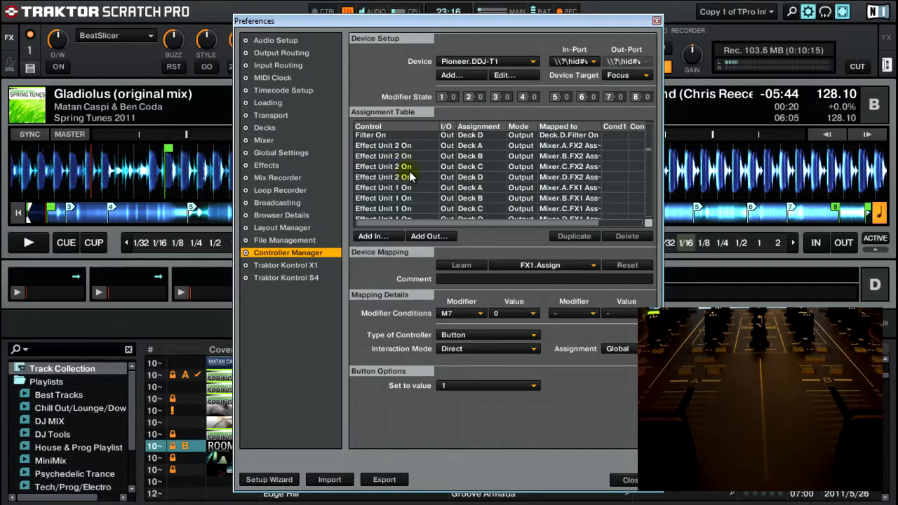
# Set the modifier condition of the Deck A Effect Unit 1 On output to M7 with value 0
pyautogui.scroll(-2, 411, 176)
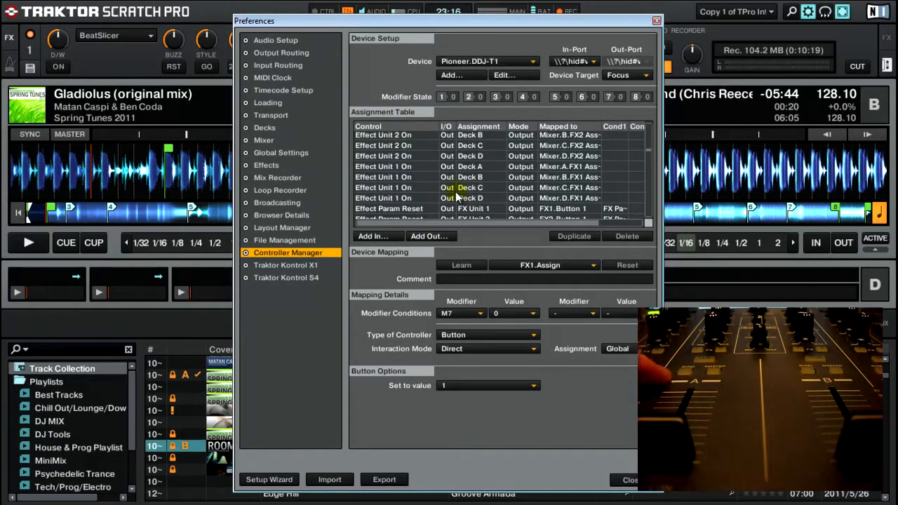
pyautogui.click(412, 167)
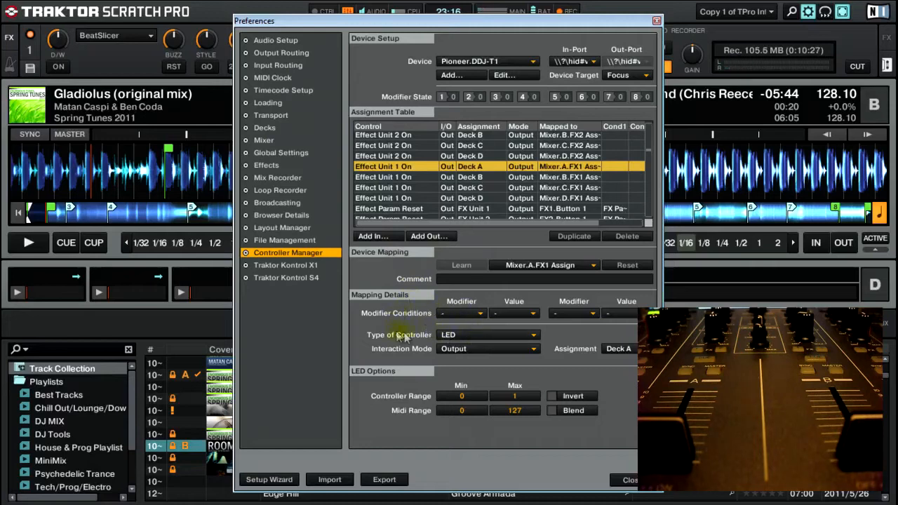
pyautogui.click(475, 315)
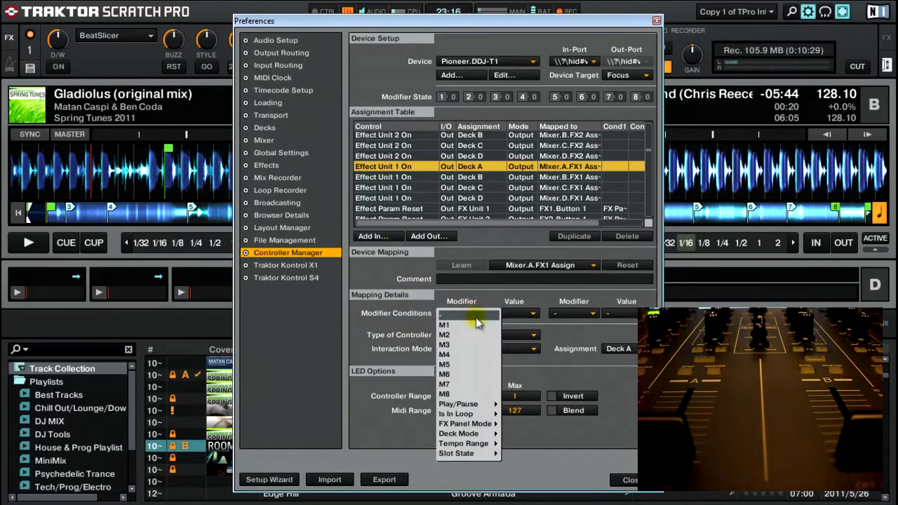
pyautogui.click(446, 385)
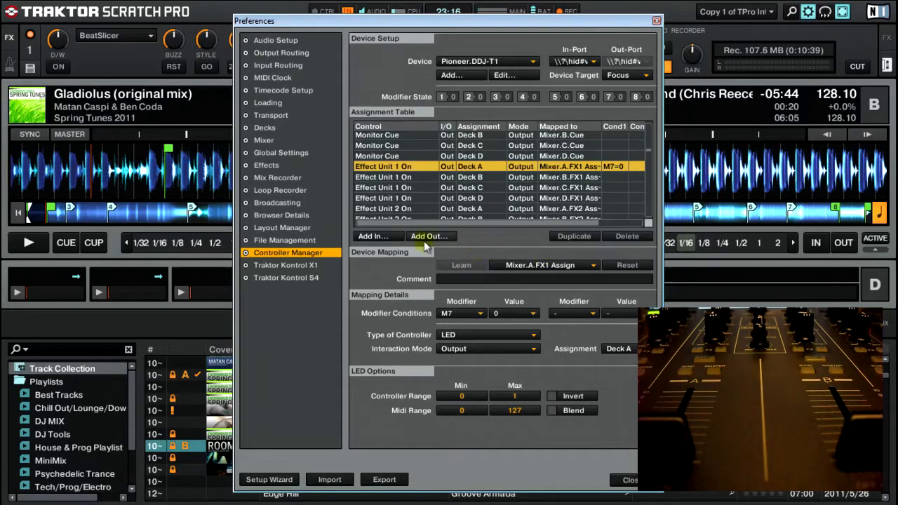
# Add a new Beat Phase Monitor output and map it to Mixer.A.FX1 Assign
pyautogui.click(393, 237)
pyautogui.moveTo(434, 243)
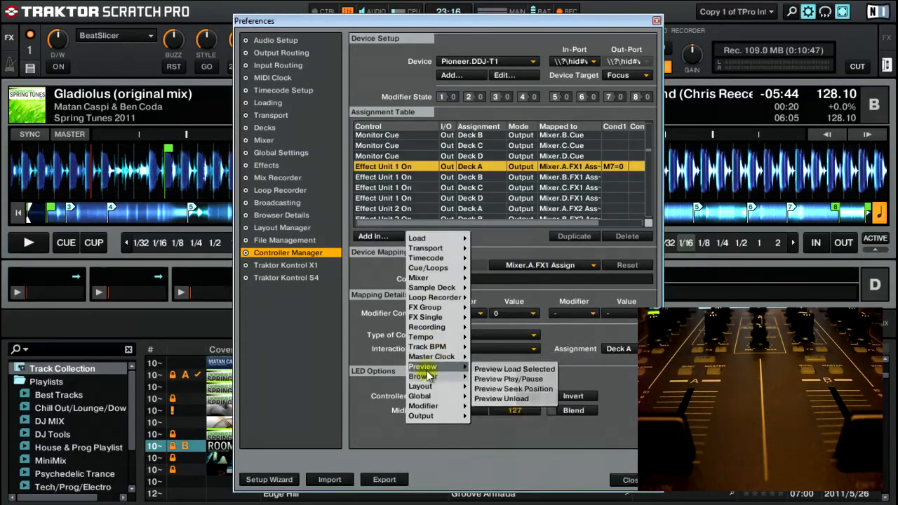
pyautogui.moveTo(434, 417)
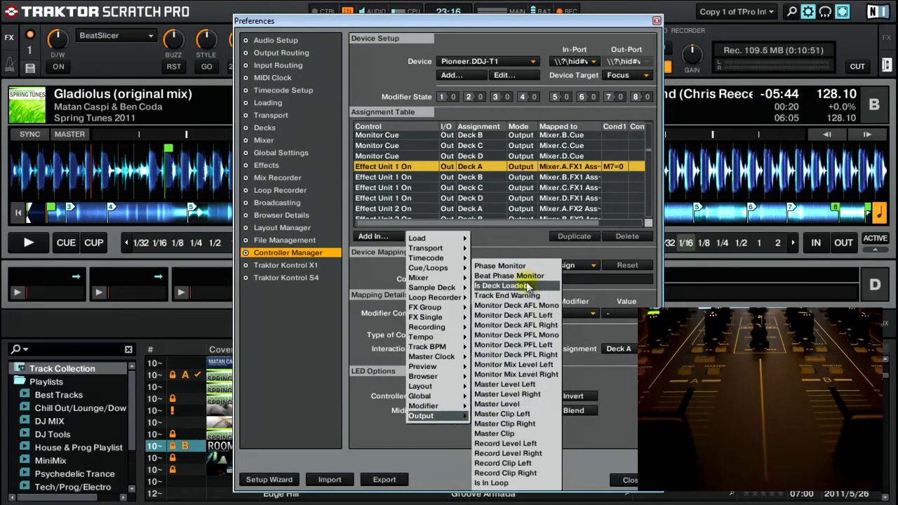
pyautogui.click(485, 276)
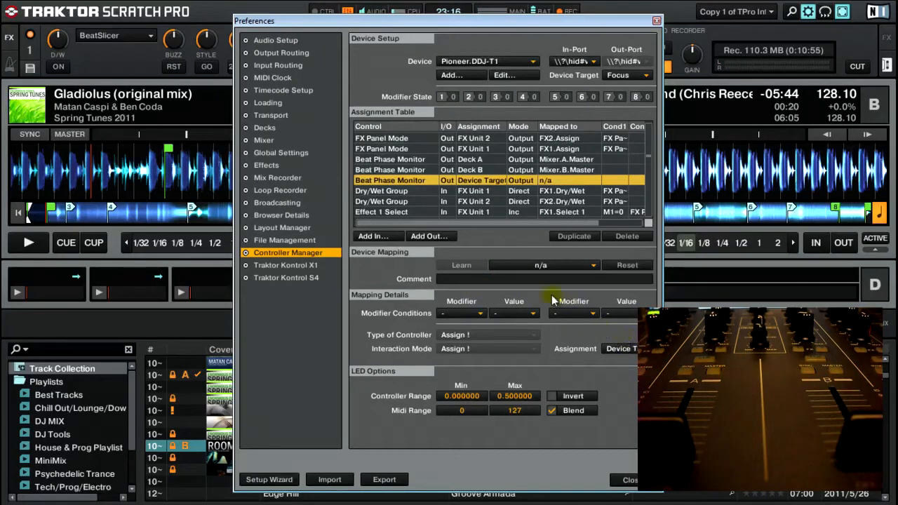
pyautogui.click(567, 268)
pyautogui.moveTo(503, 280)
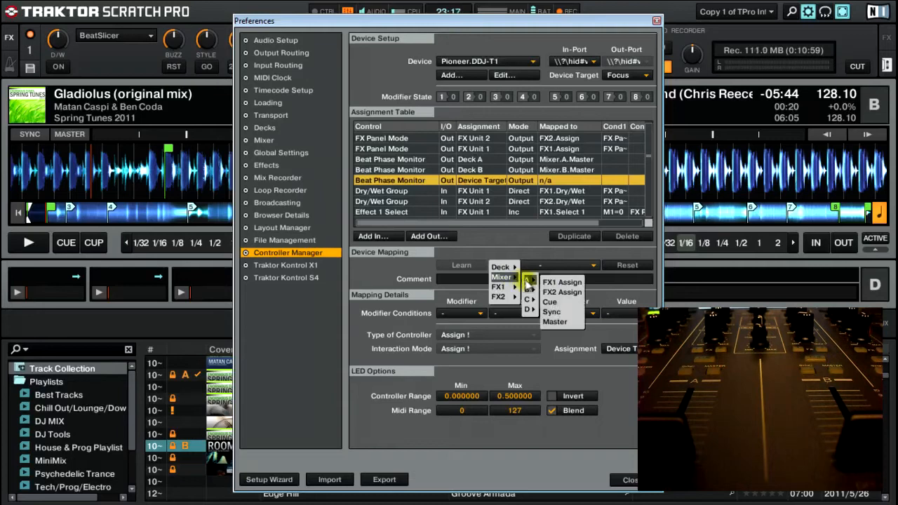
pyautogui.click(579, 284)
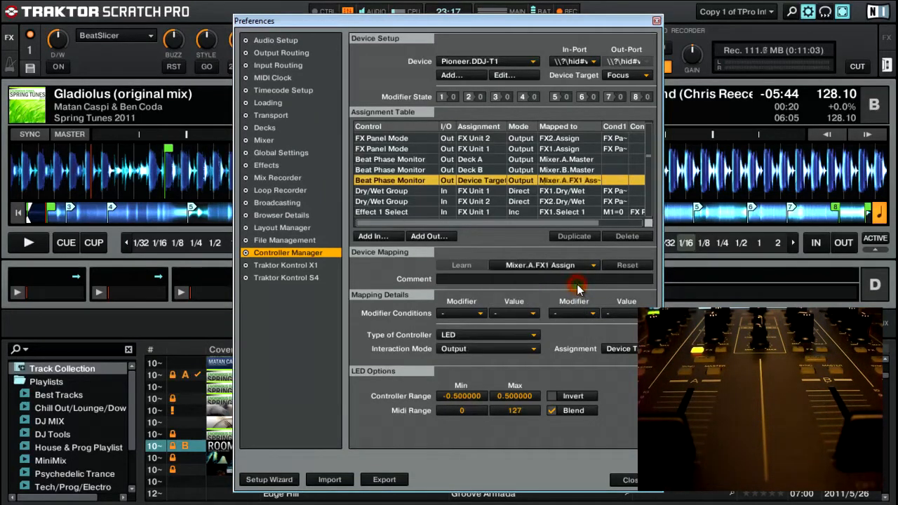
# Give the new Beat Phase Monitor output the modifier condition M7 = 1 and assign it to Deck A
pyautogui.click(481, 314)
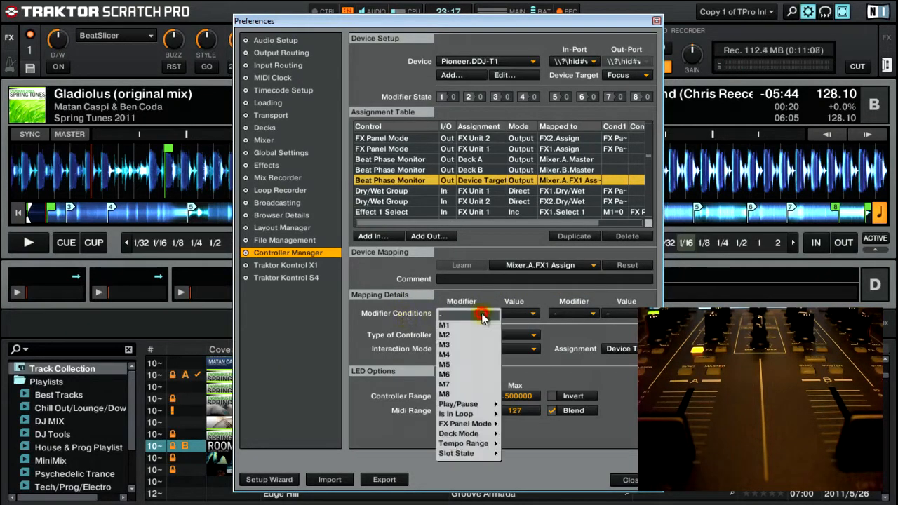
pyautogui.click(482, 386)
pyautogui.click(526, 313)
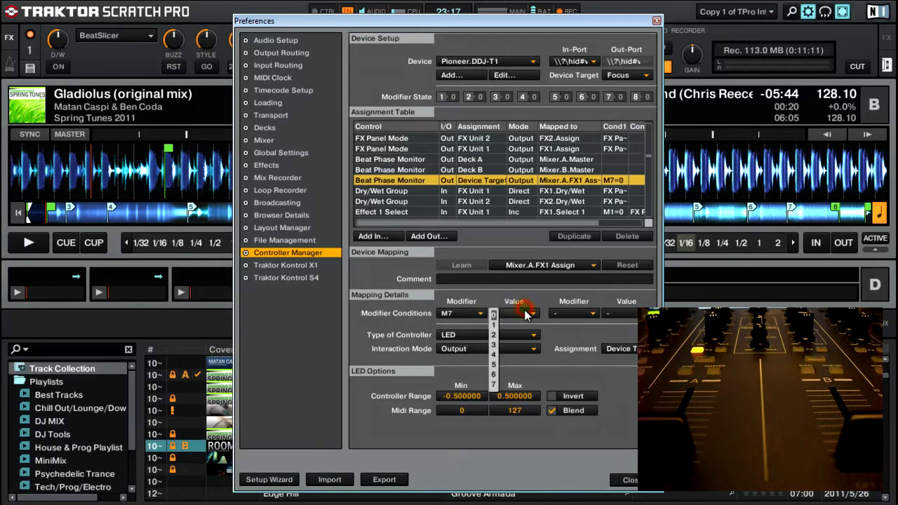
pyautogui.click(494, 324)
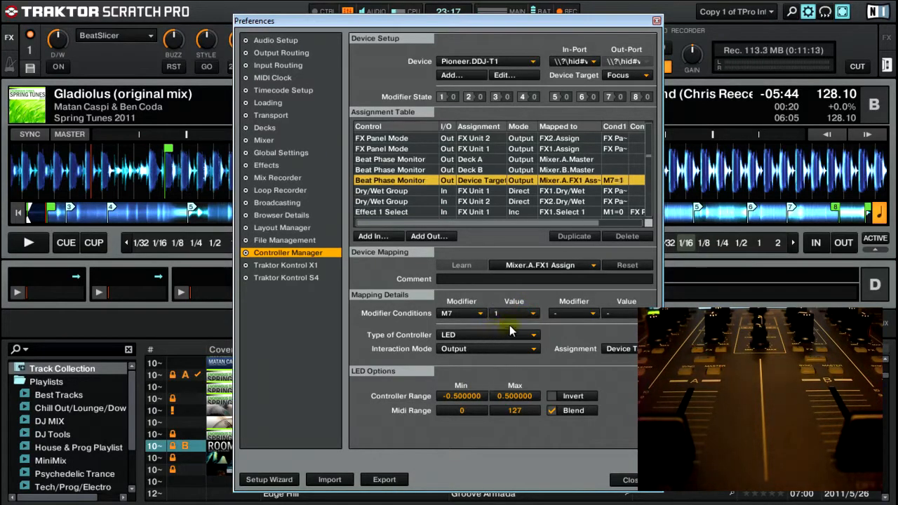
pyautogui.click(620, 349)
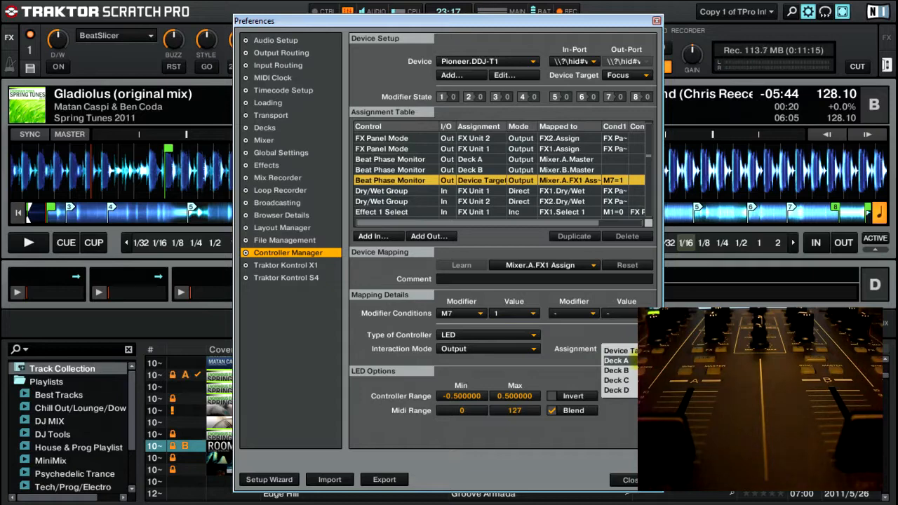
pyautogui.click(633, 360)
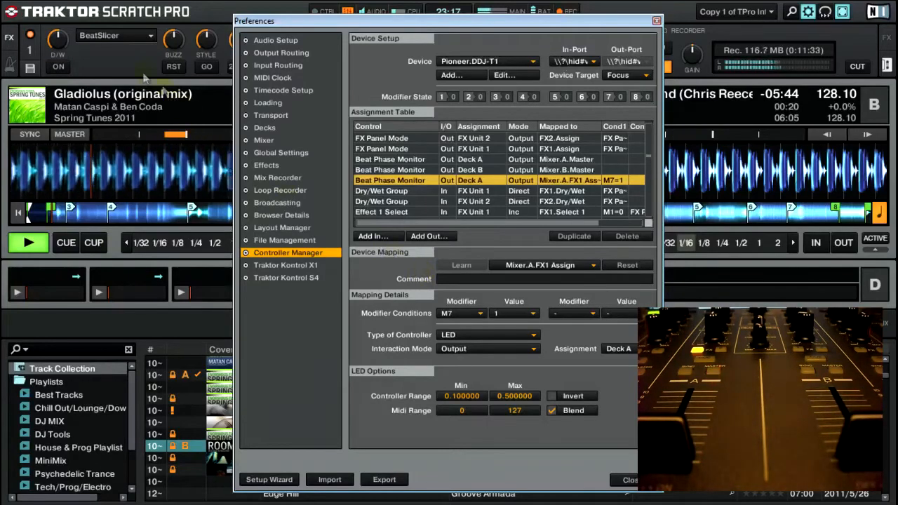
# Try Flanger Pulse and Flanger Flux as the effect in FX unit 1, turning up the effect amount for Flanger Flux
pyautogui.click(120, 35)
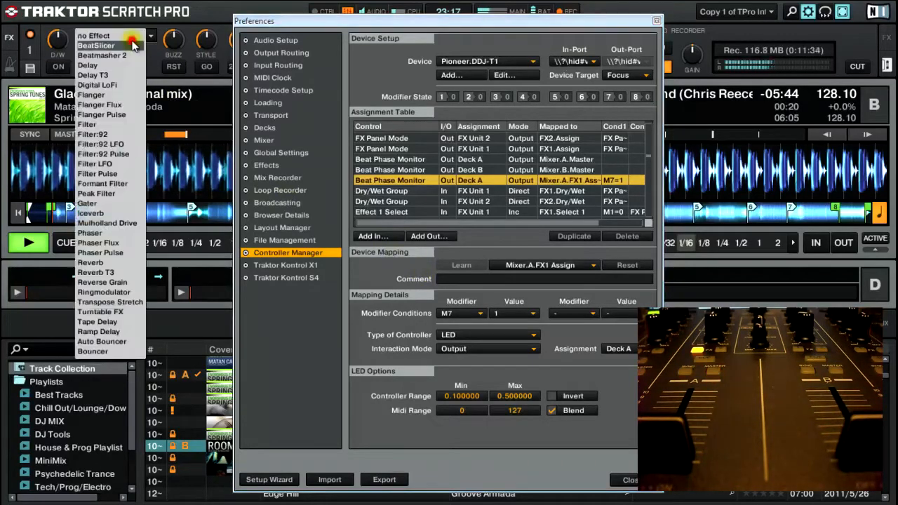
pyautogui.click(133, 115)
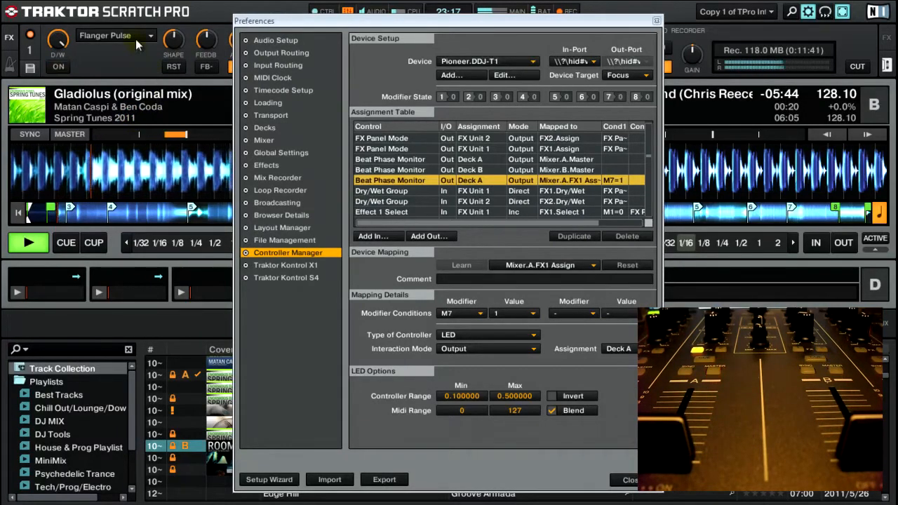
pyautogui.click(136, 40)
pyautogui.click(127, 102)
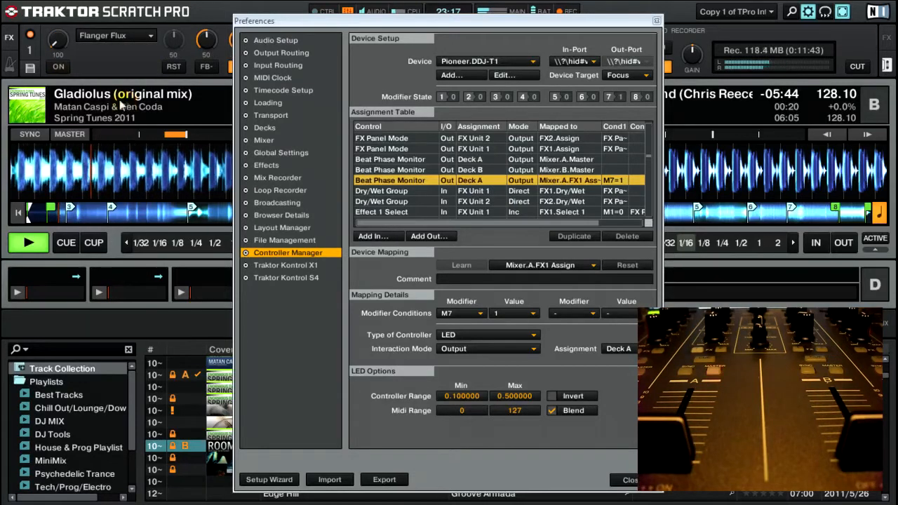
pyautogui.scroll(10, 59, 47)
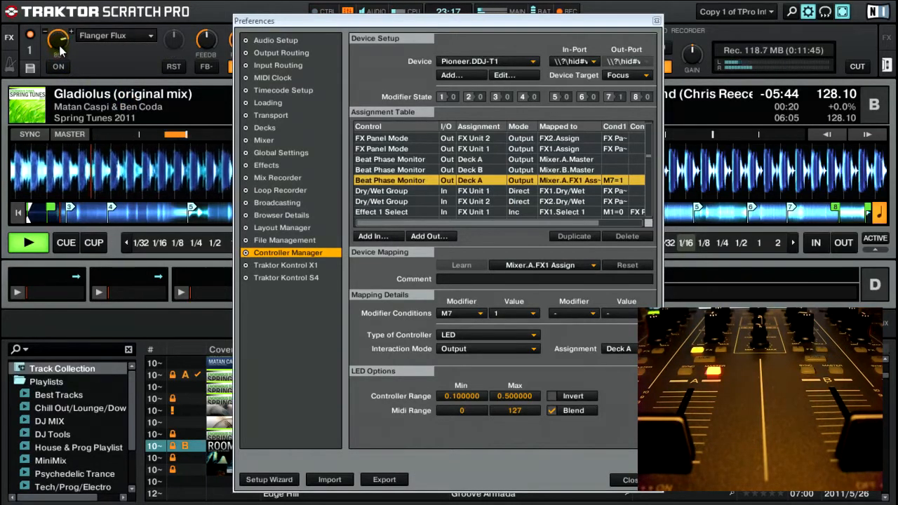
# Set the effect in FX unit 1 to Flanger
pyautogui.click(112, 36)
pyautogui.click(108, 92)
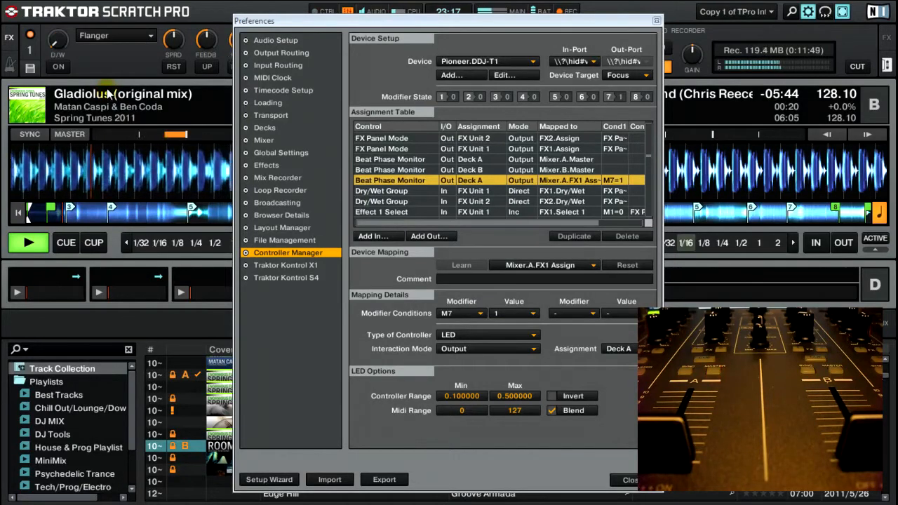
pyautogui.click(116, 35)
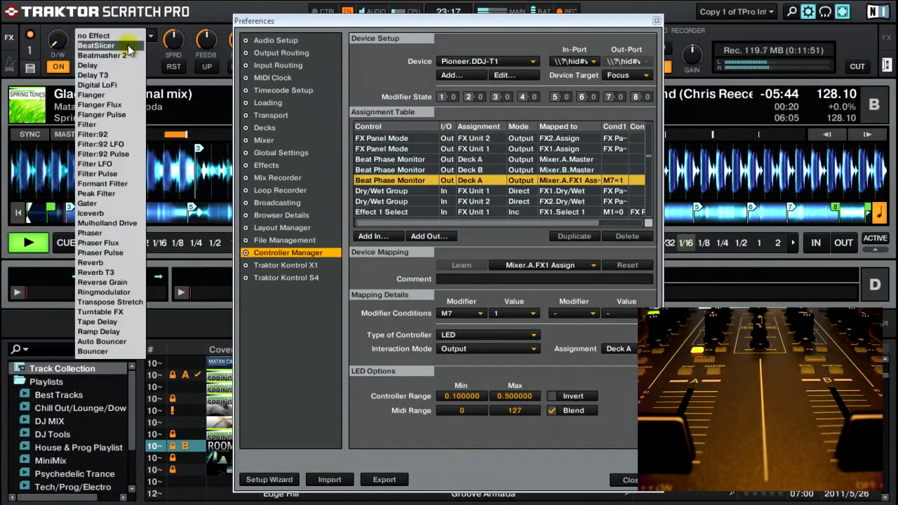
pyautogui.click(166, 29)
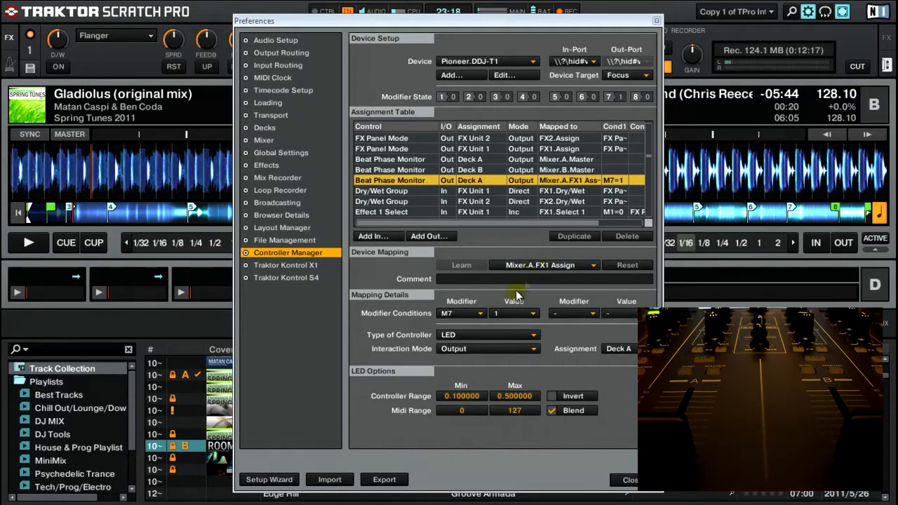
# Swap the Mixer.A.FX1 Assign output conditions: M7 = 0 for the Beat Phase Monitor and M7 = 1 for Deck A's Effect Unit 1 On
pyautogui.click(512, 313)
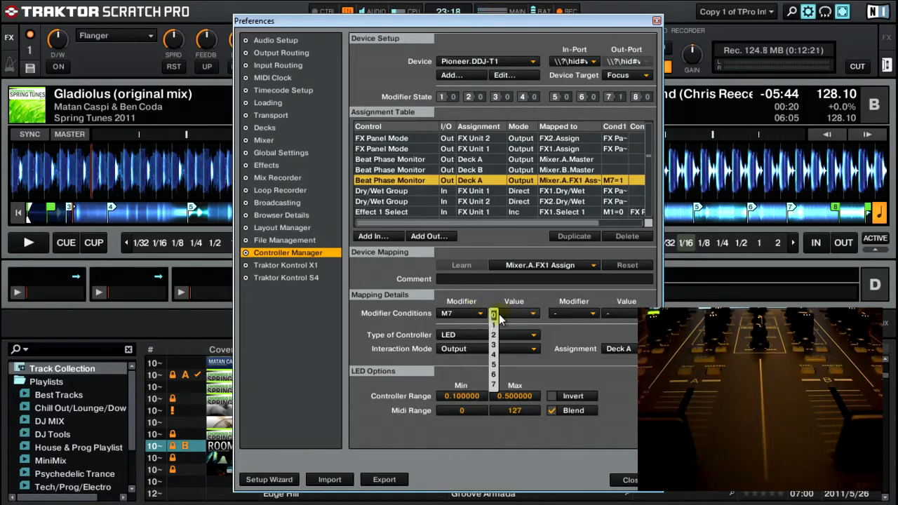
pyautogui.click(494, 315)
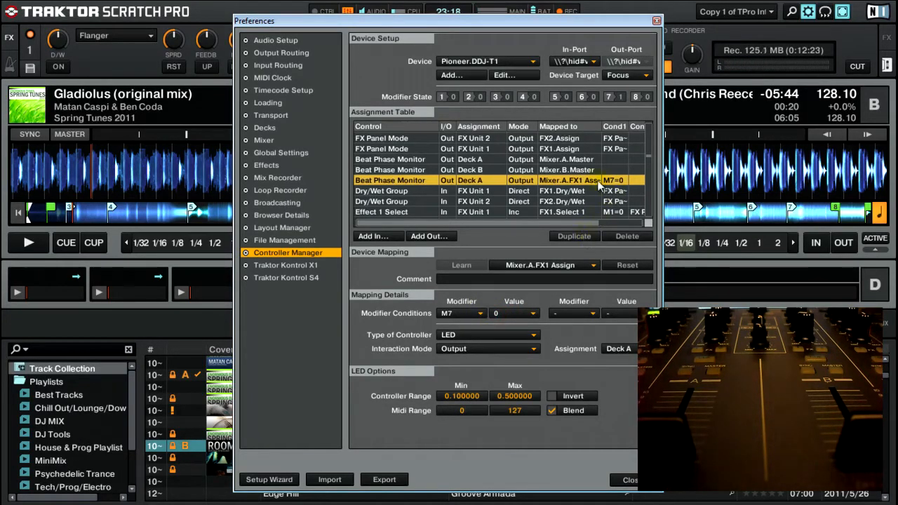
pyautogui.scroll(5, 547, 194)
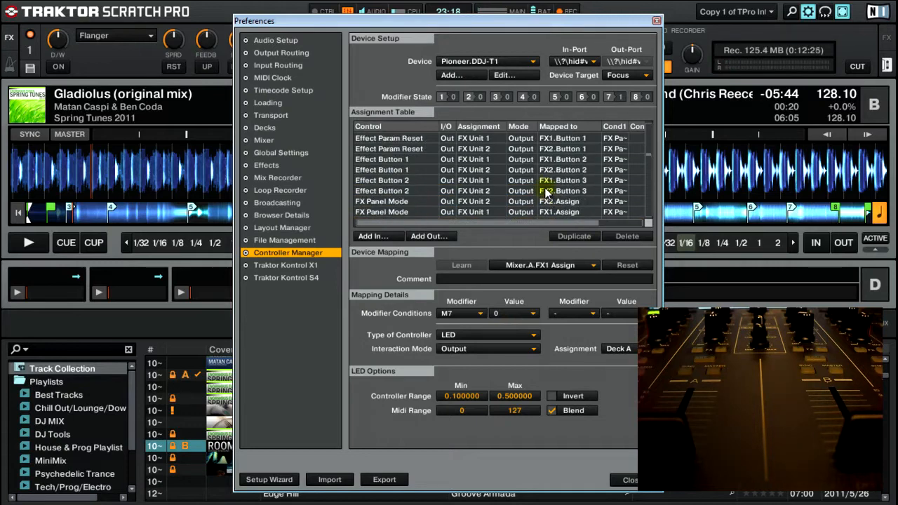
pyautogui.scroll(-3, 548, 191)
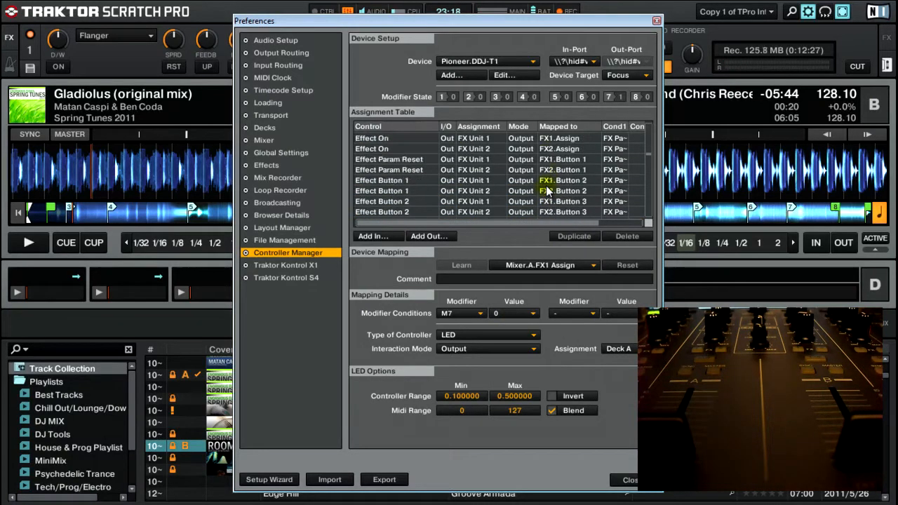
pyautogui.scroll(2, 547, 191)
pyautogui.scroll(-5, 547, 191)
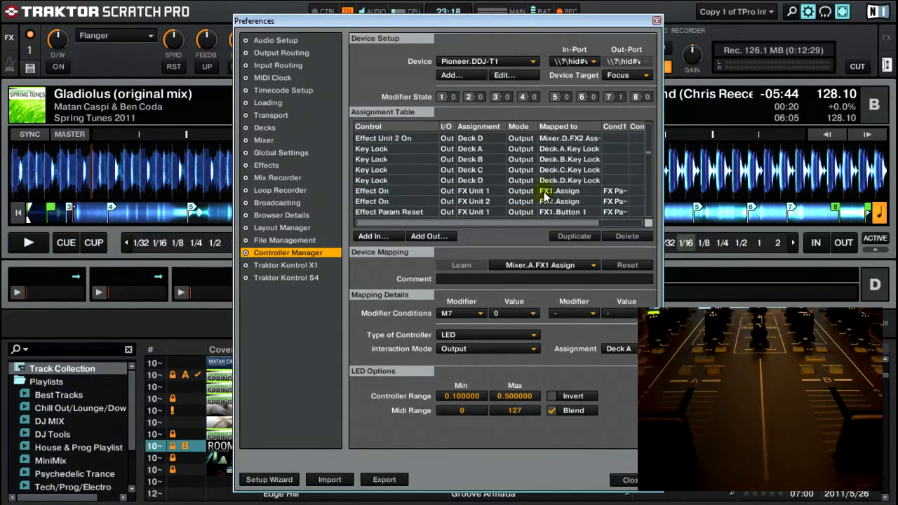
pyautogui.click(579, 184)
pyautogui.click(513, 314)
pyautogui.click(495, 325)
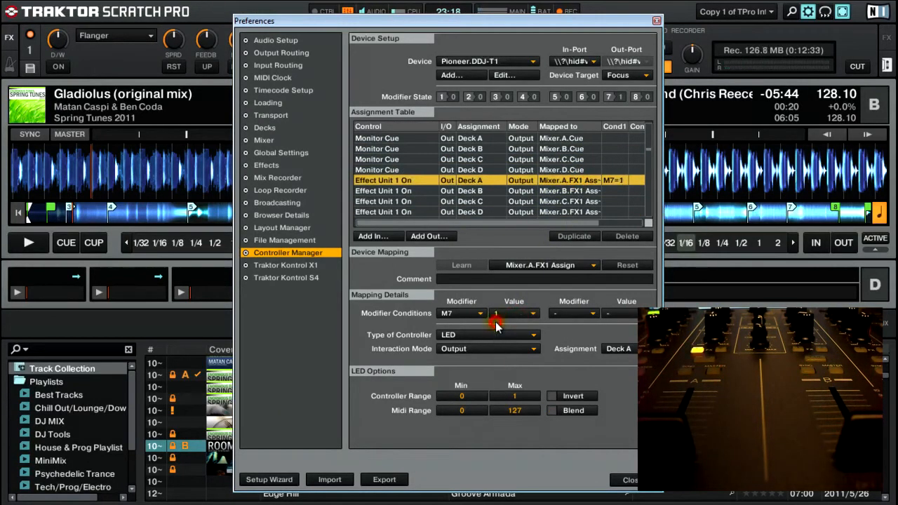